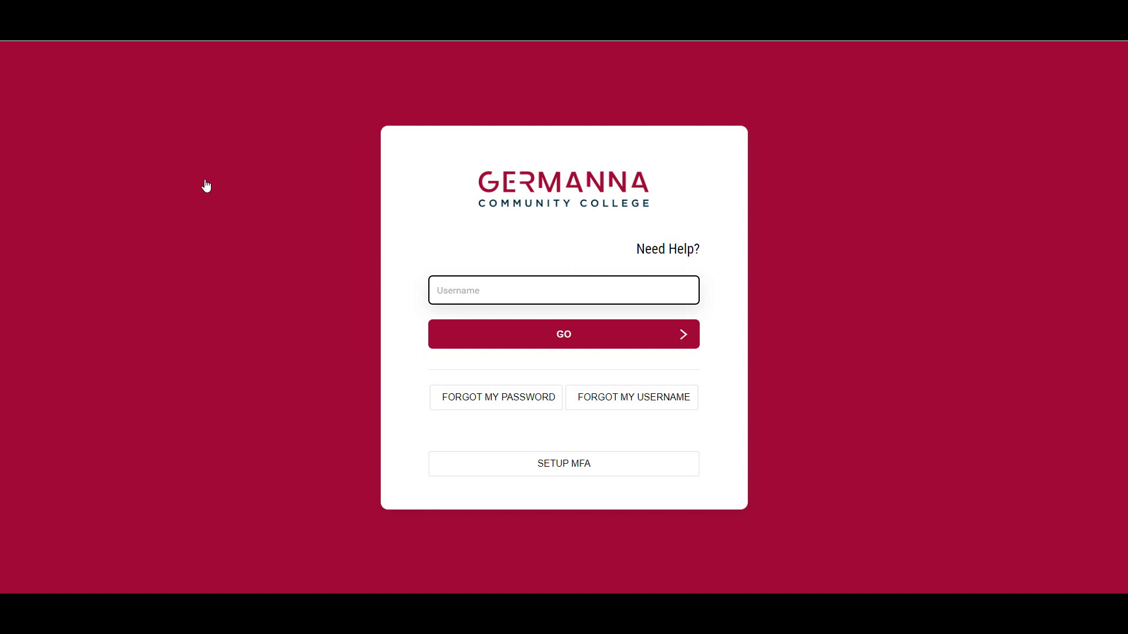
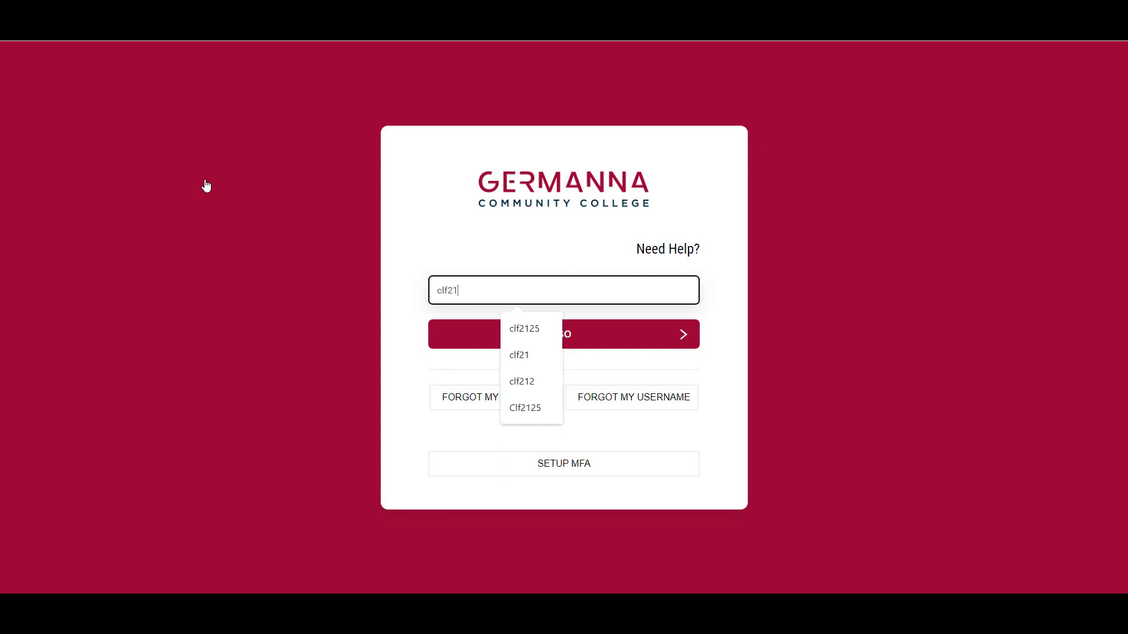
# Sign in to the Germanna portal with the student username.
pyautogui.press('Return')
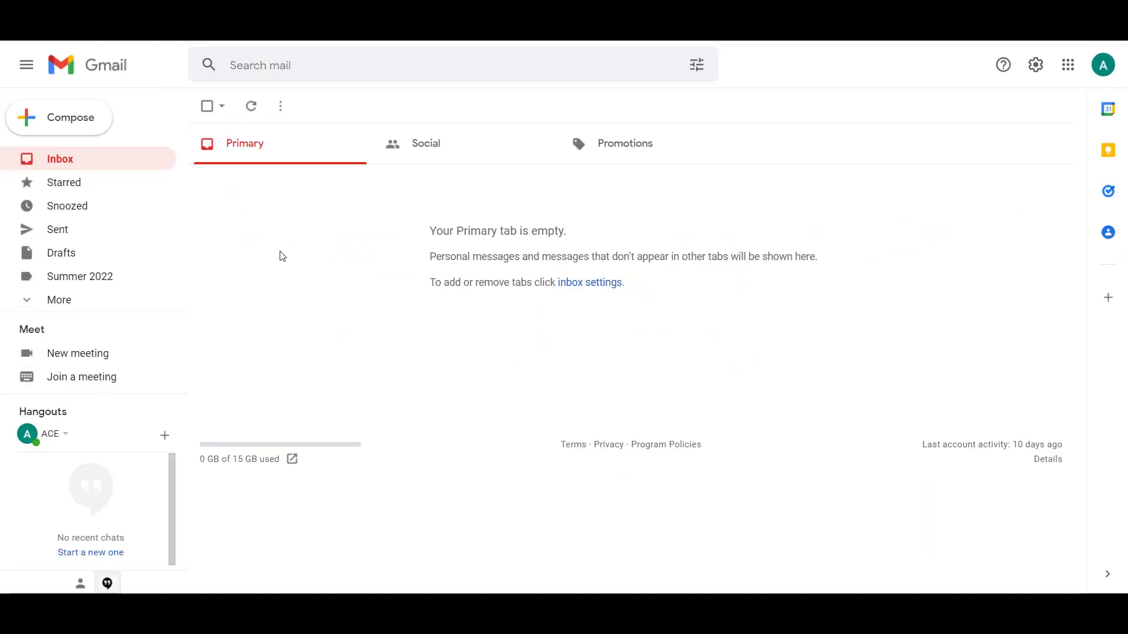
# Switch from Gmail to Google Drive using the Google apps grid.
pyautogui.click(1068, 64)
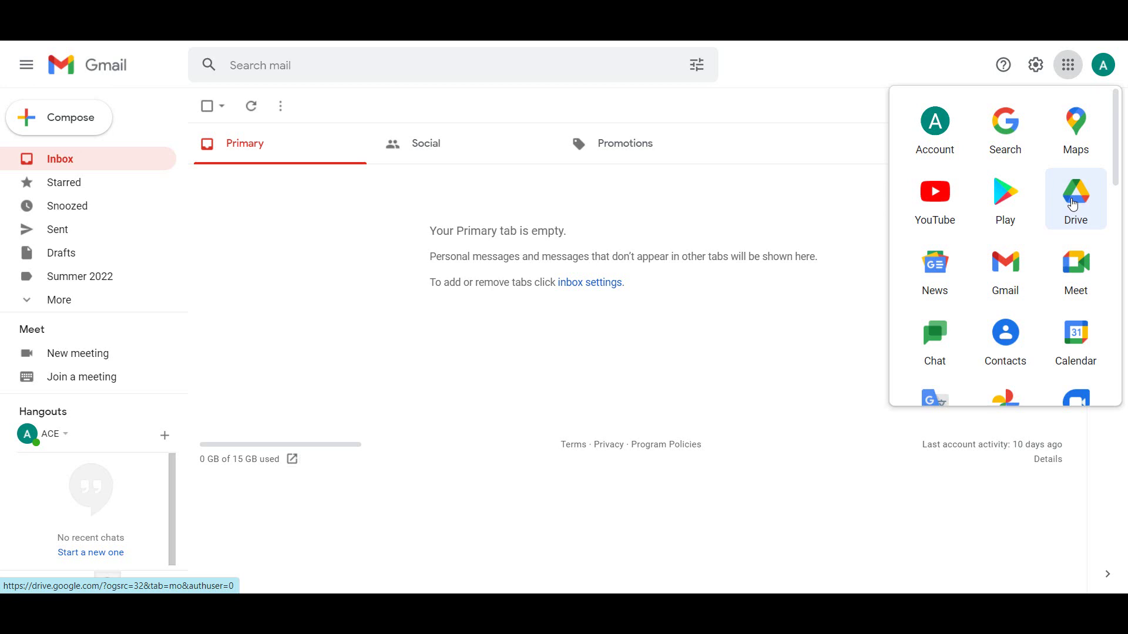
pyautogui.click(1072, 204)
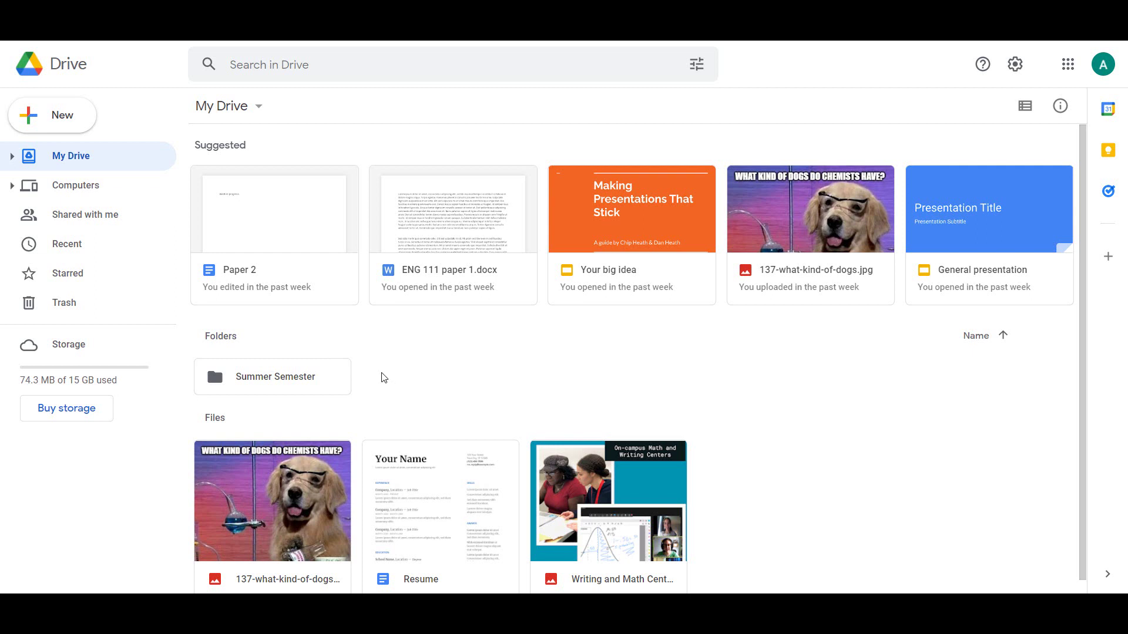
pyautogui.click(132, 226)
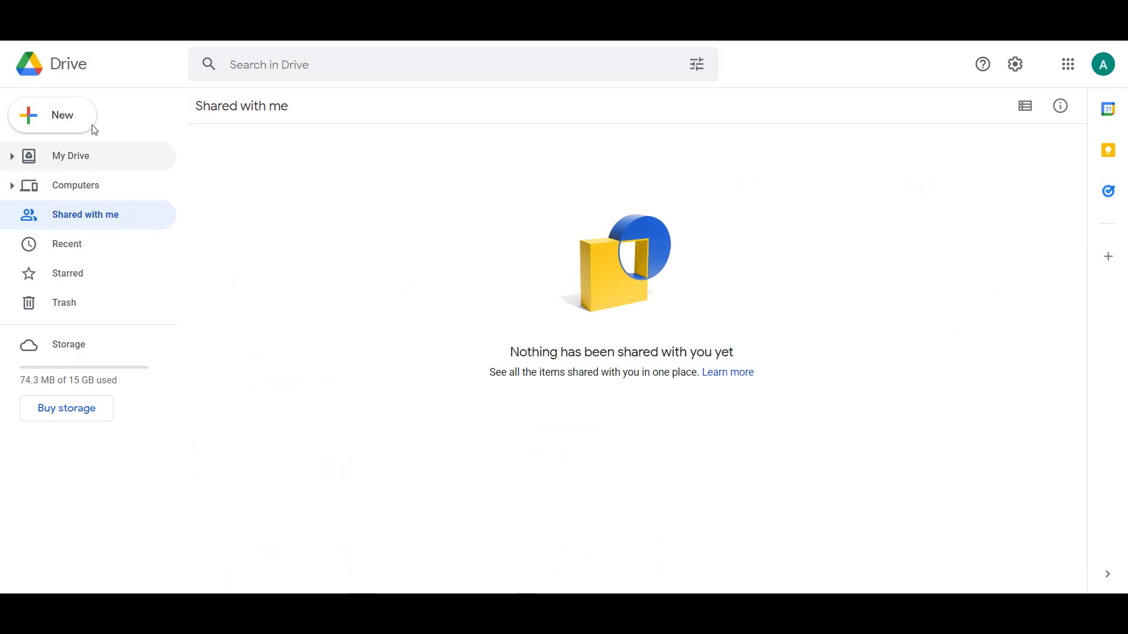
pyautogui.click(74, 70)
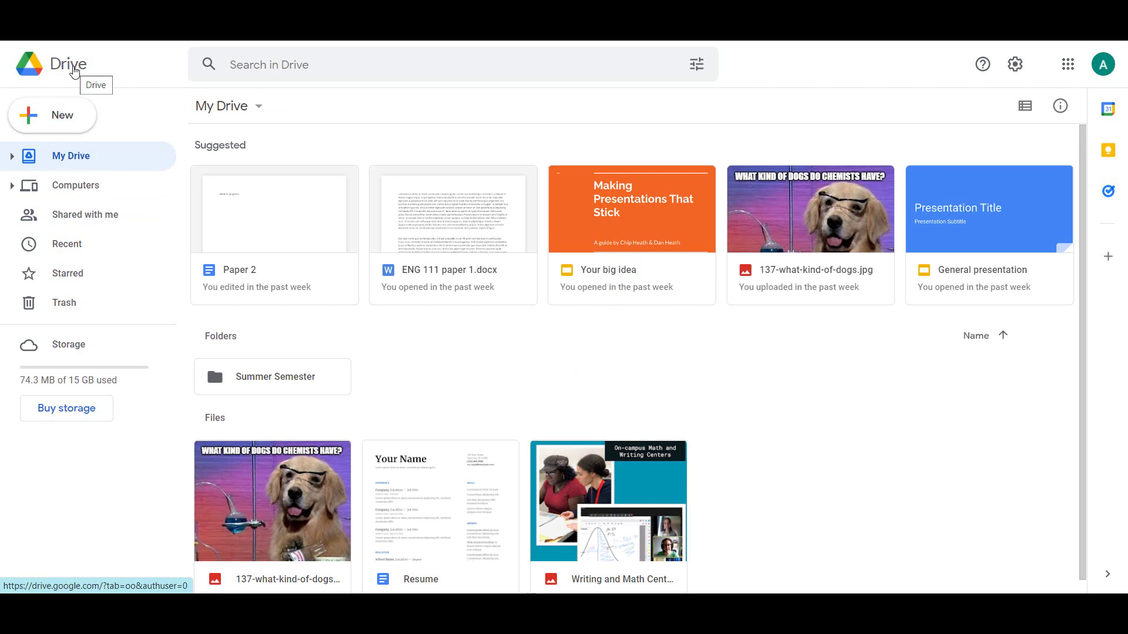
pyautogui.click(249, 63)
pyautogui.write('Biblio')
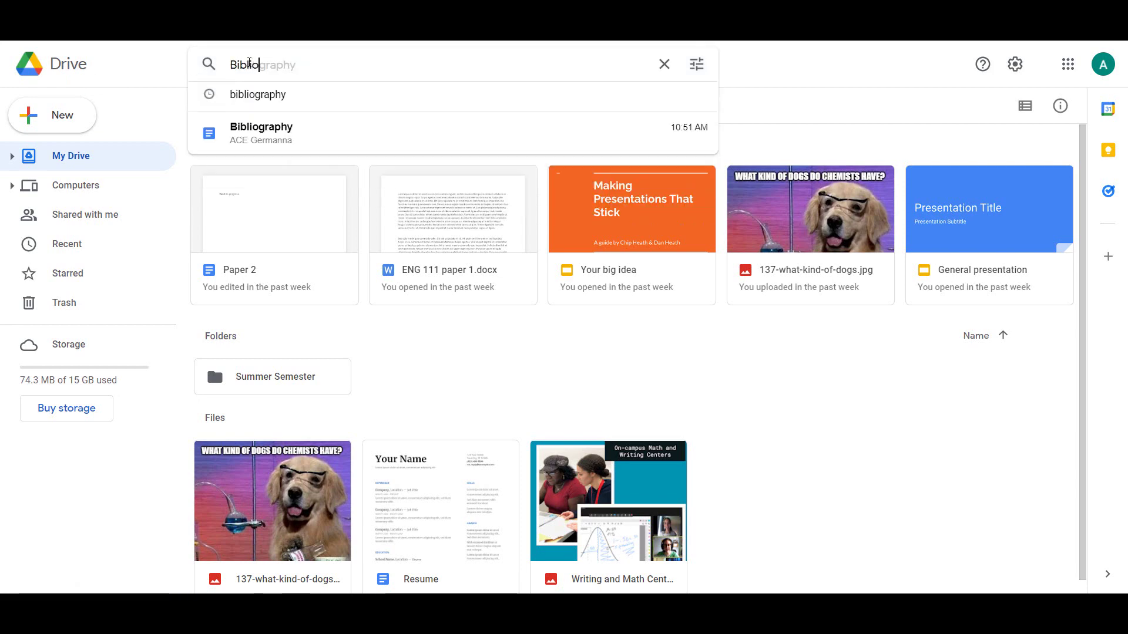
pyautogui.write('graphy')
pyautogui.press('Return')
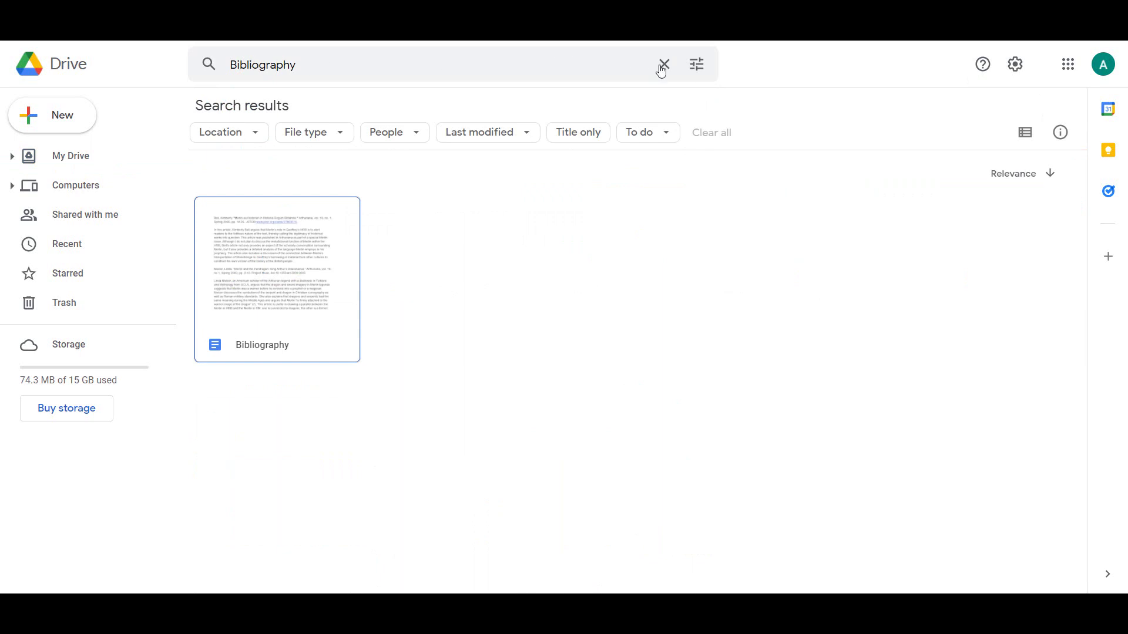
pyautogui.click(691, 70)
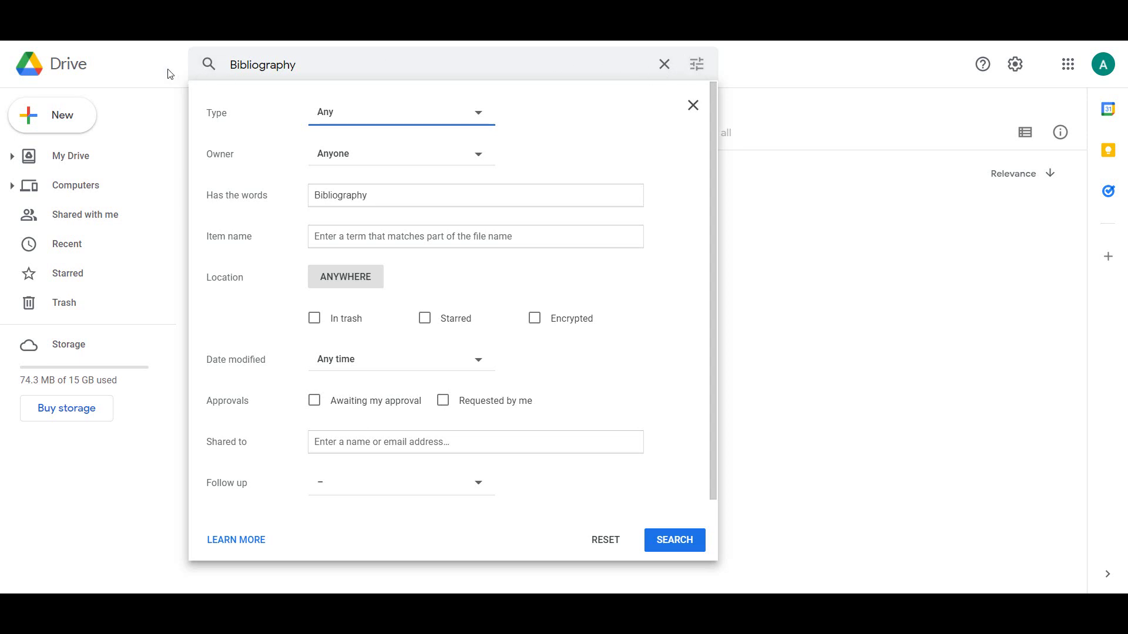
pyautogui.click(82, 74)
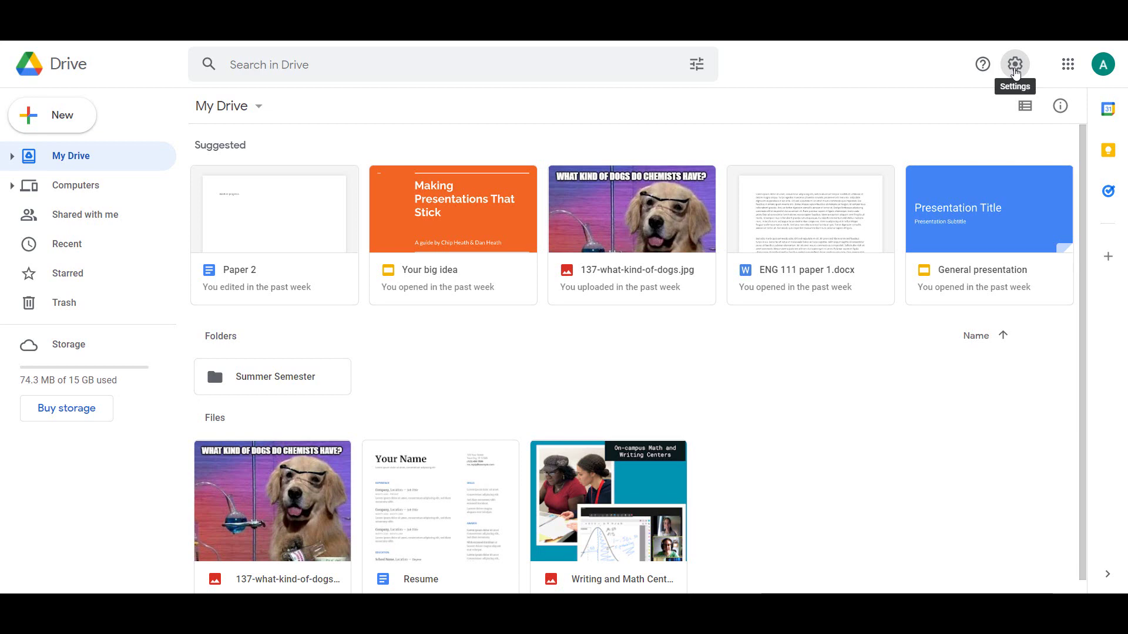
pyautogui.click(1015, 72)
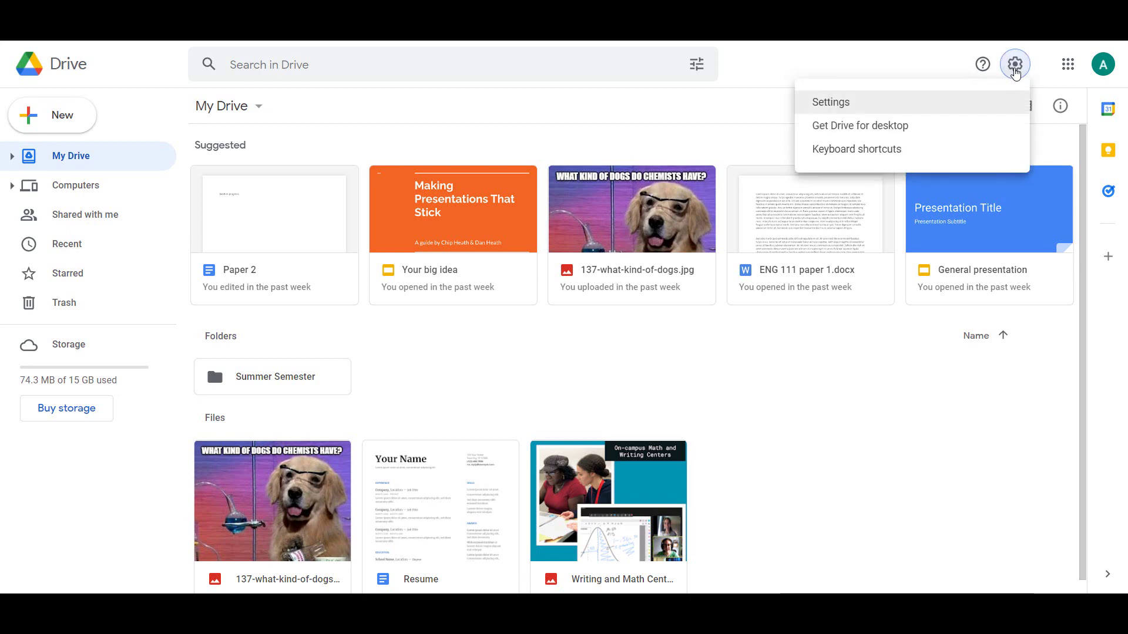
pyautogui.click(983, 106)
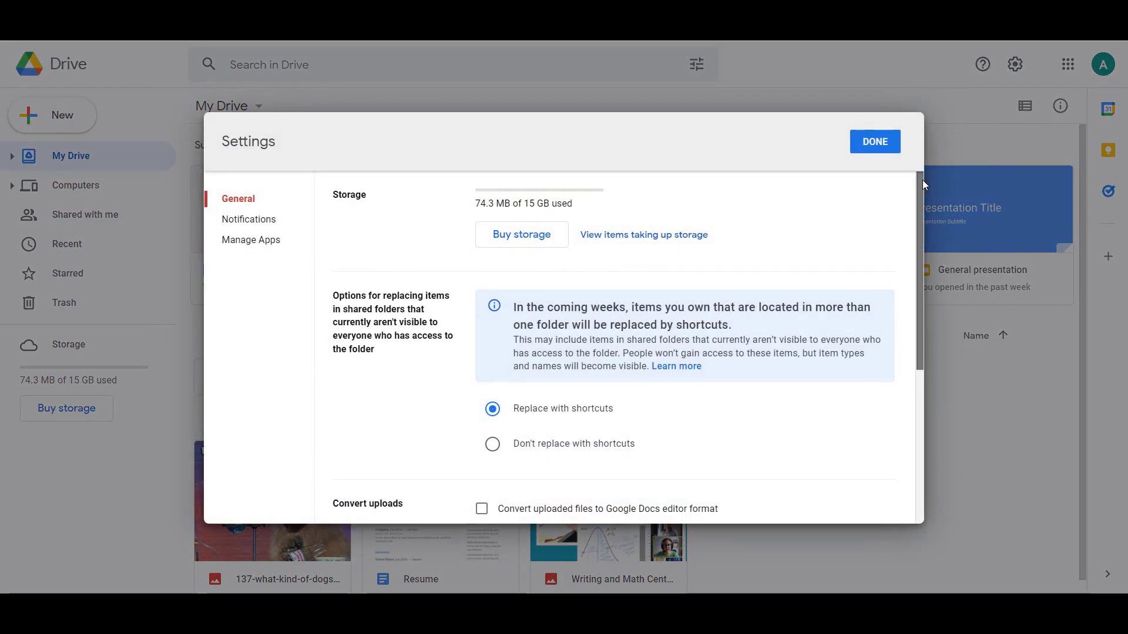
pyautogui.moveTo(921, 179); pyautogui.dragTo(915, 337)
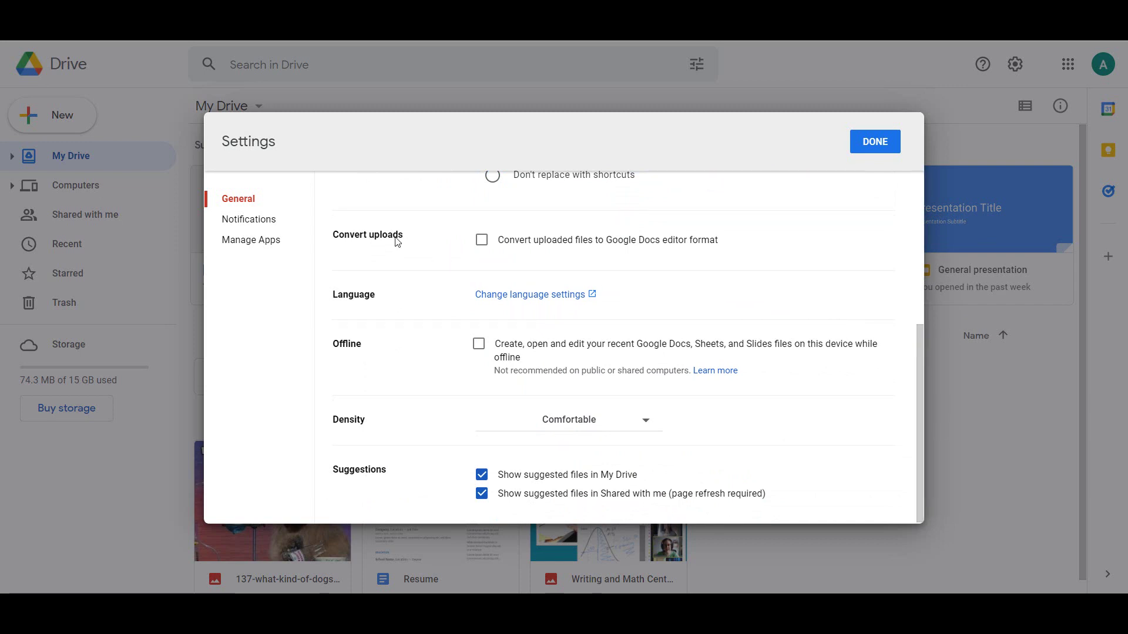
pyautogui.click(272, 221)
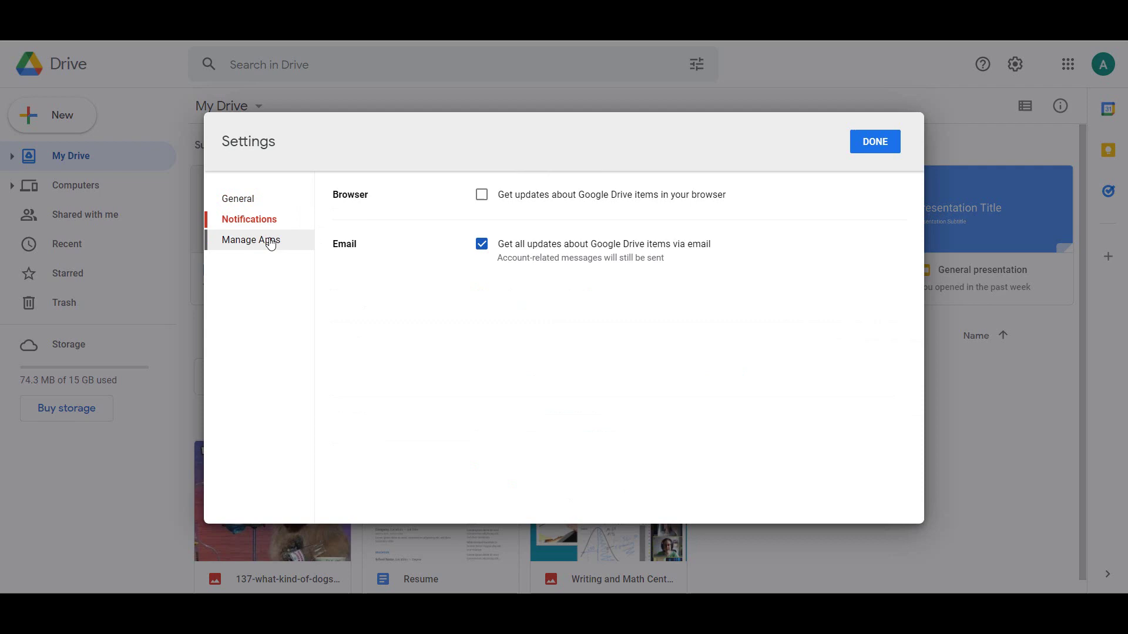
pyautogui.click(270, 242)
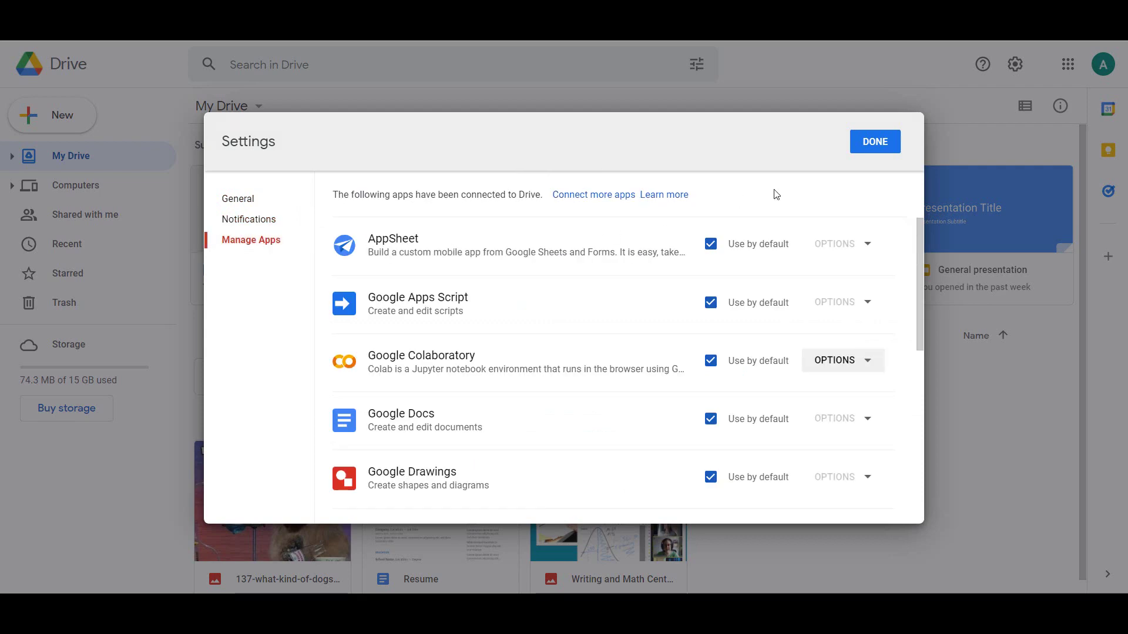
pyautogui.click(867, 142)
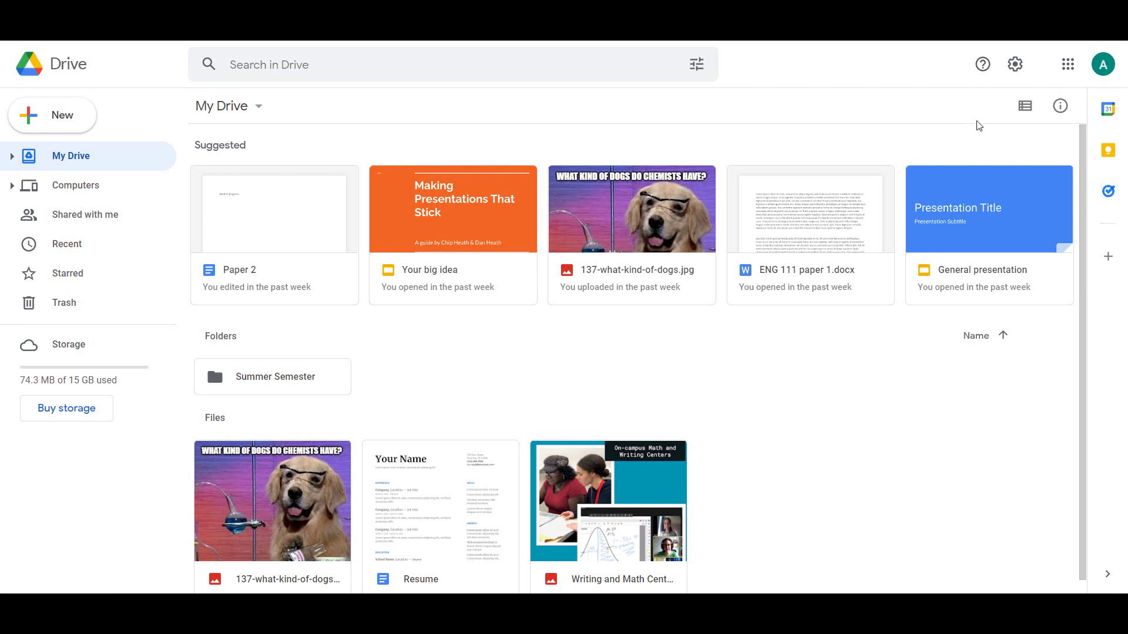
pyautogui.click(1023, 109)
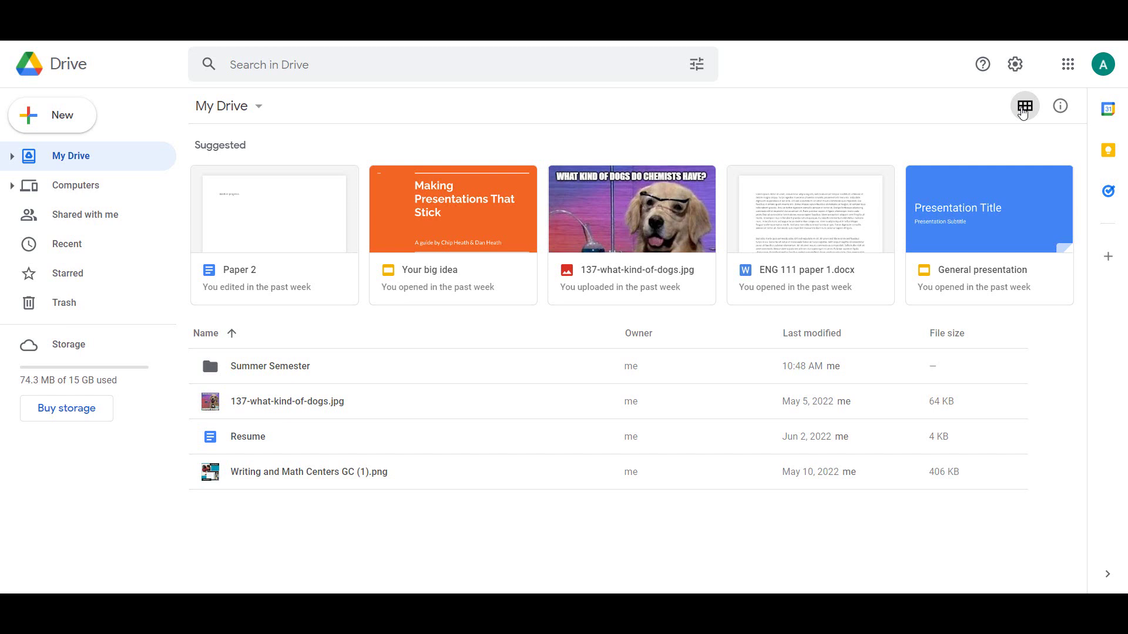
pyautogui.click(1024, 108)
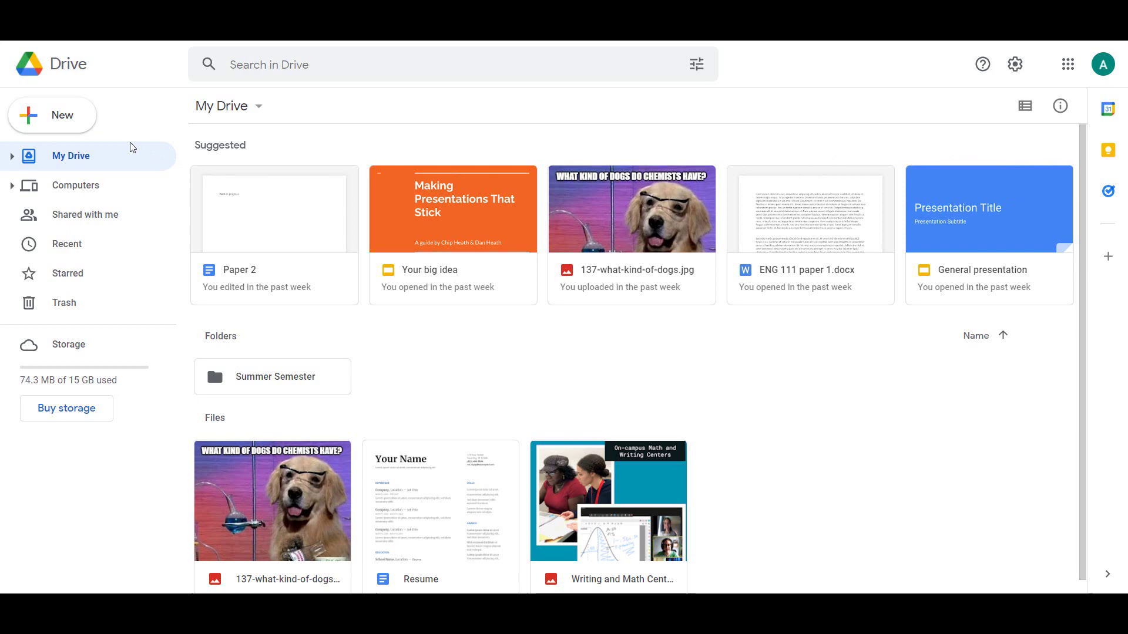
# Create a 'Fall Semester' folder in My Drive and expand My Drive's folder tree.
pyautogui.click(83, 127)
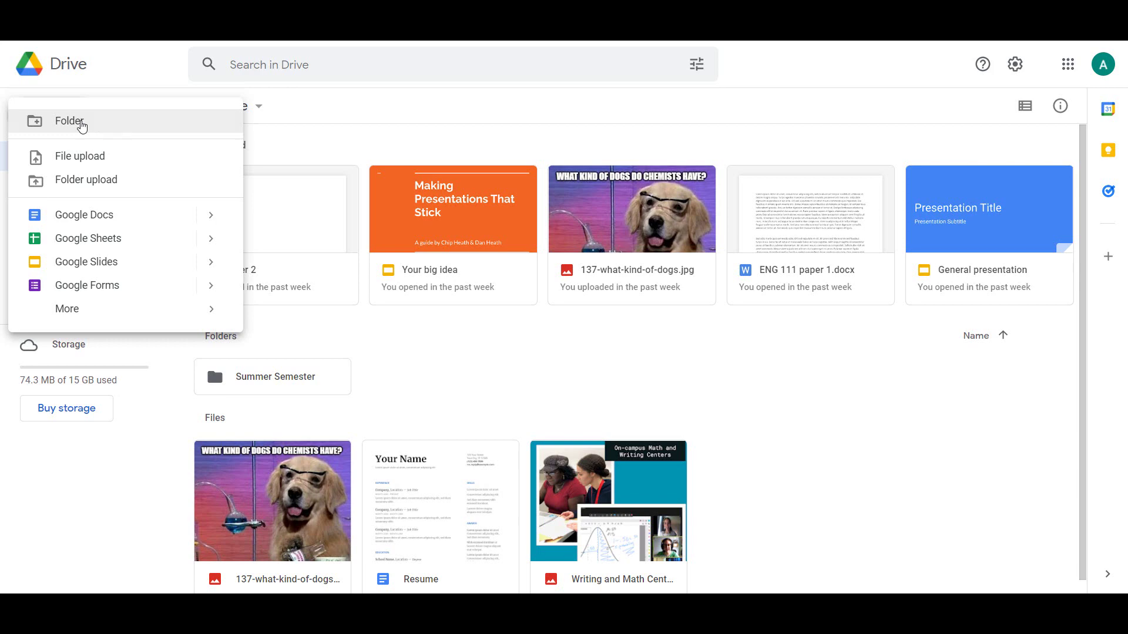
pyautogui.click(122, 123)
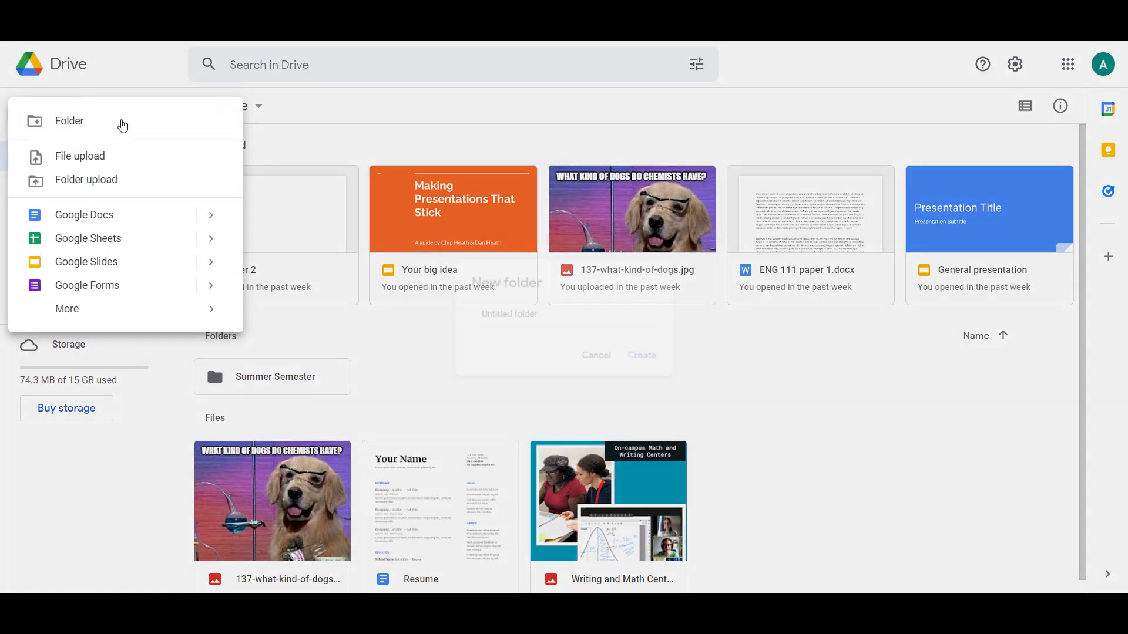
pyautogui.write('Fa')
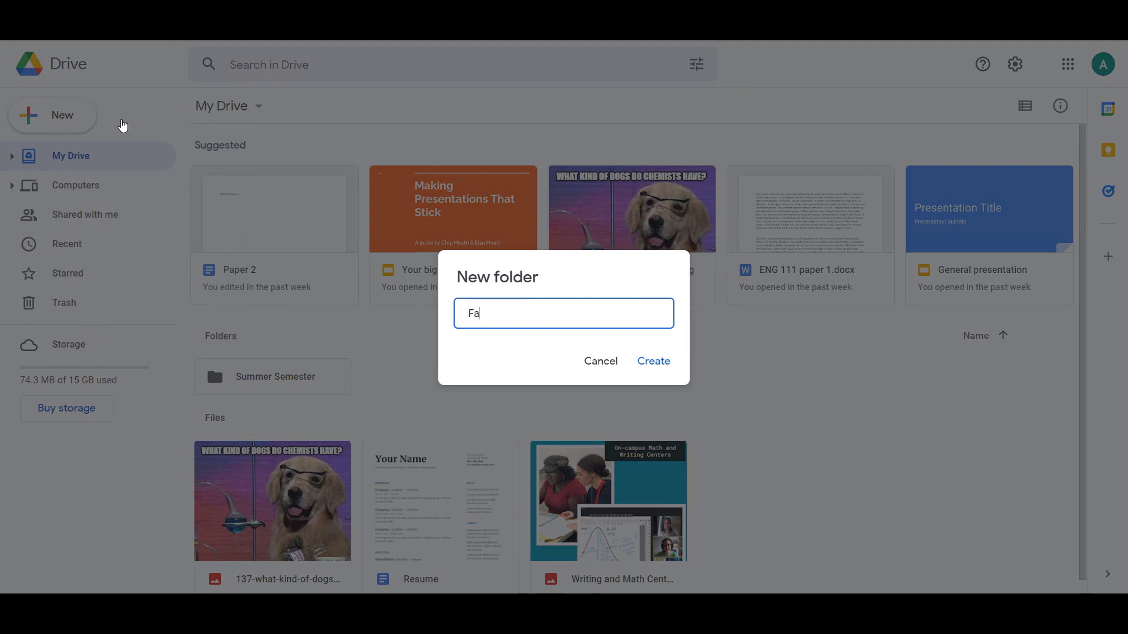
pyautogui.write('ll Semester')
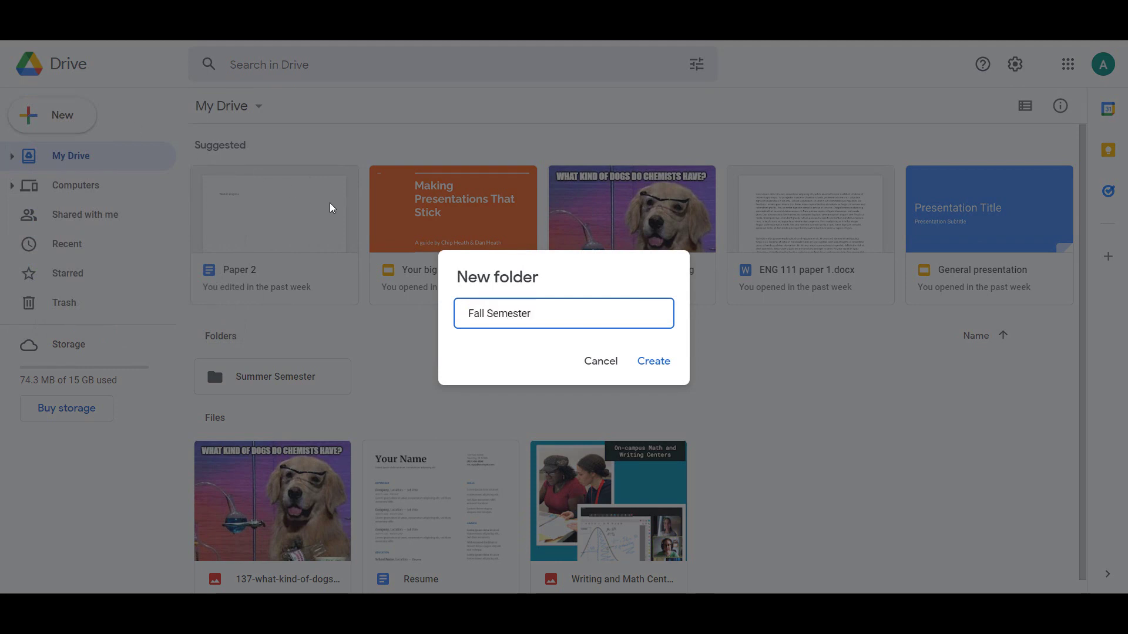
pyautogui.click(654, 362)
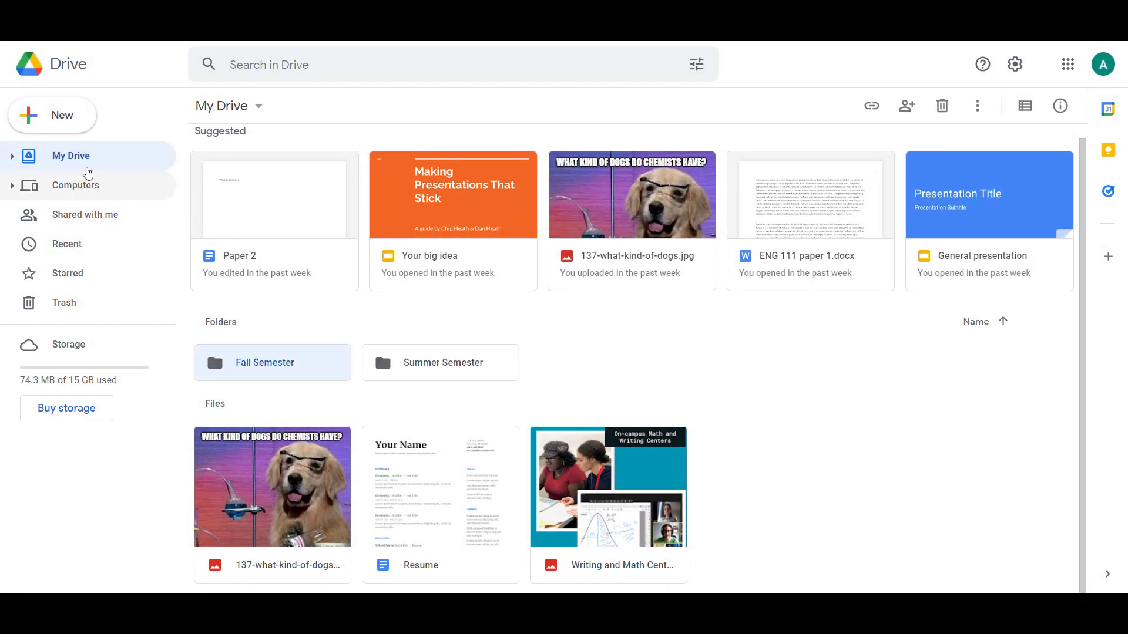
pyautogui.click(11, 157)
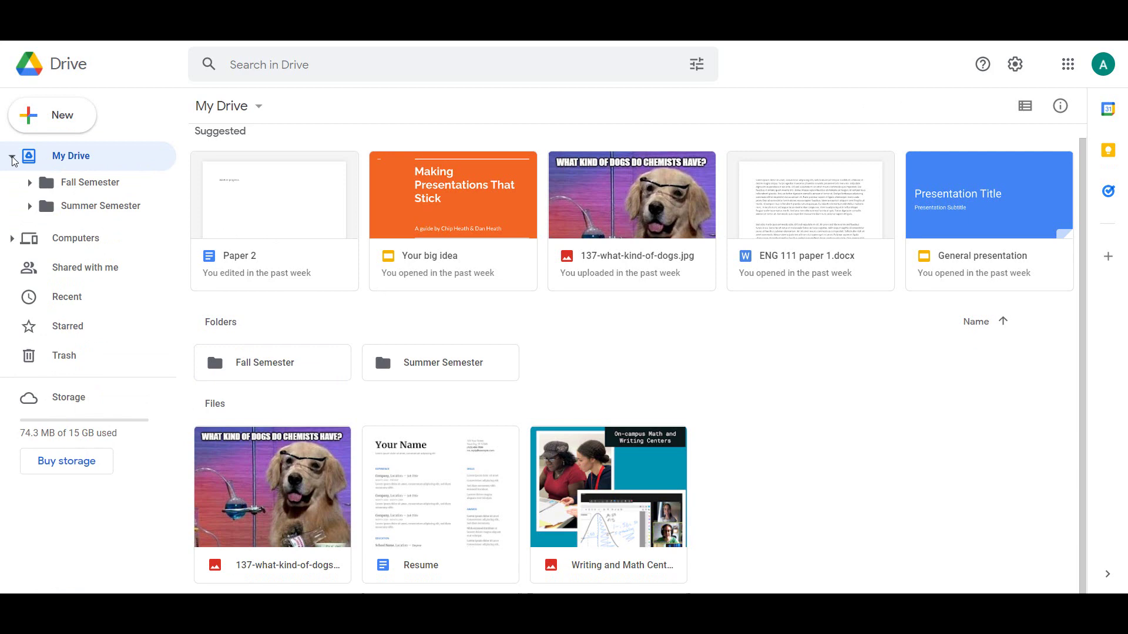
pyautogui.click(57, 128)
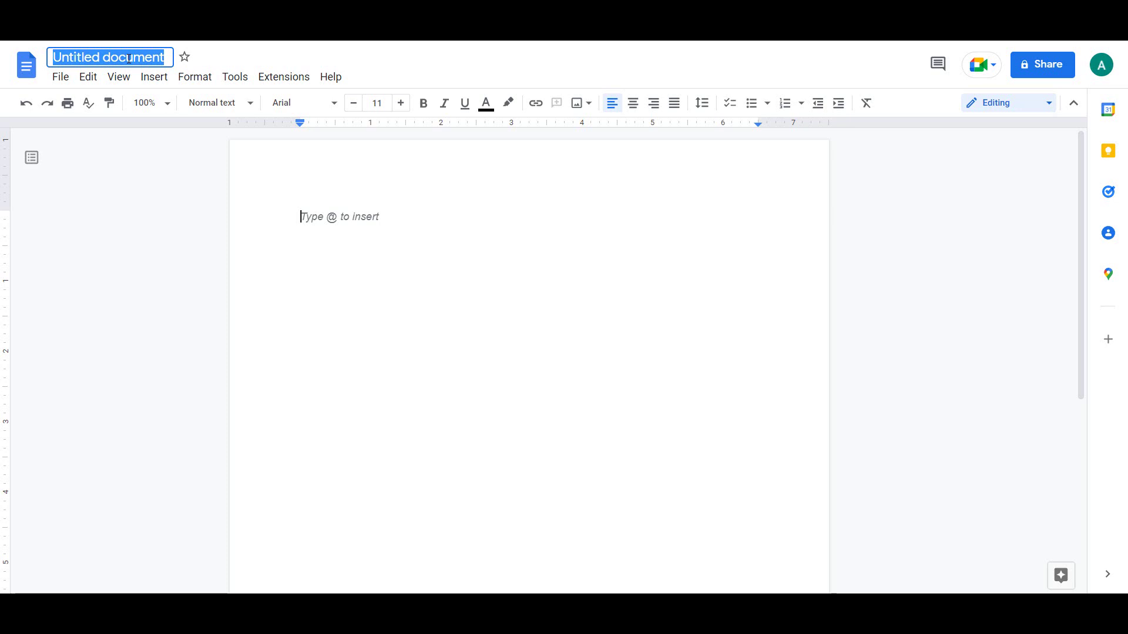
# Title the new document 'English Paper 3' and write 'Work in progress.' in its body.
pyautogui.write('English Paper 3')
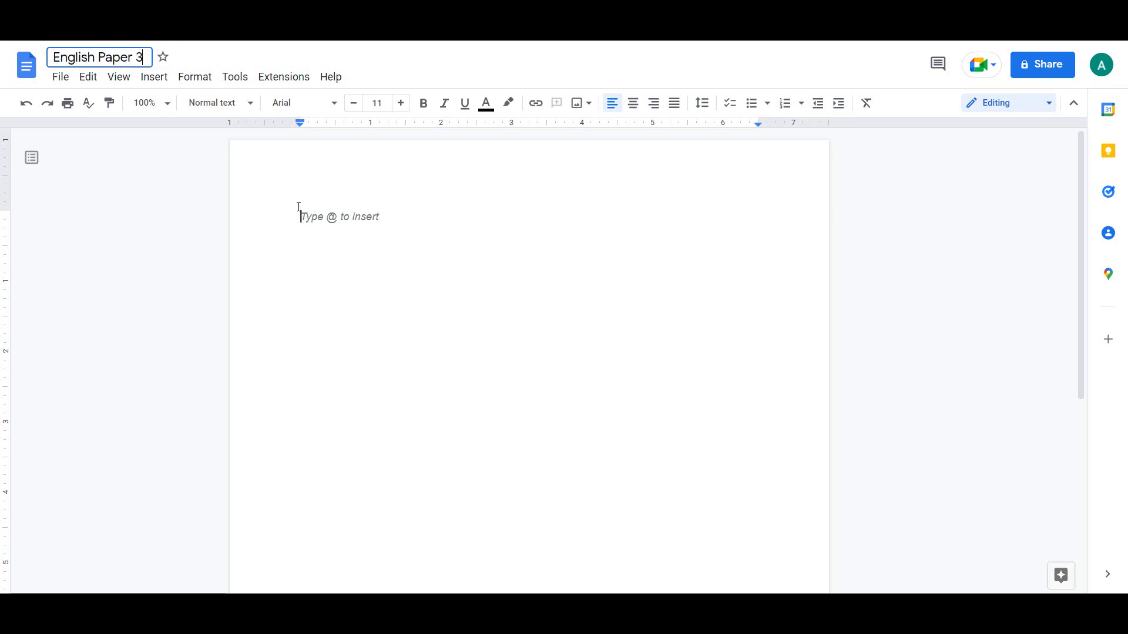
pyautogui.click(298, 207)
pyautogui.write('Work in progress.')
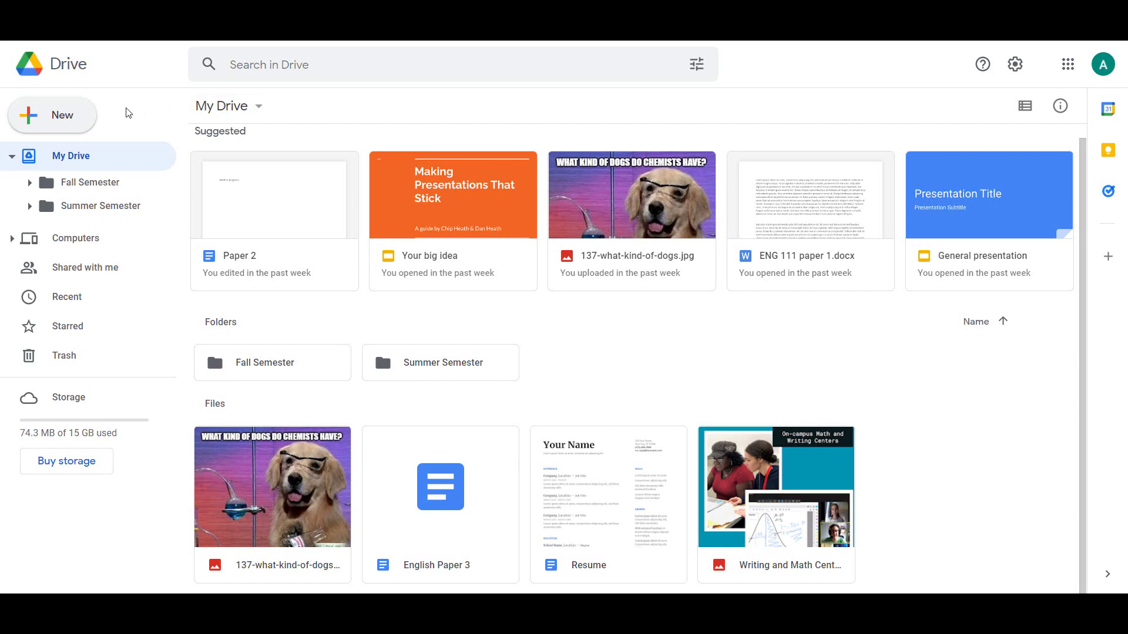
# Create a new Google Slides presentation from the Portfolio template.
pyautogui.click(70, 118)
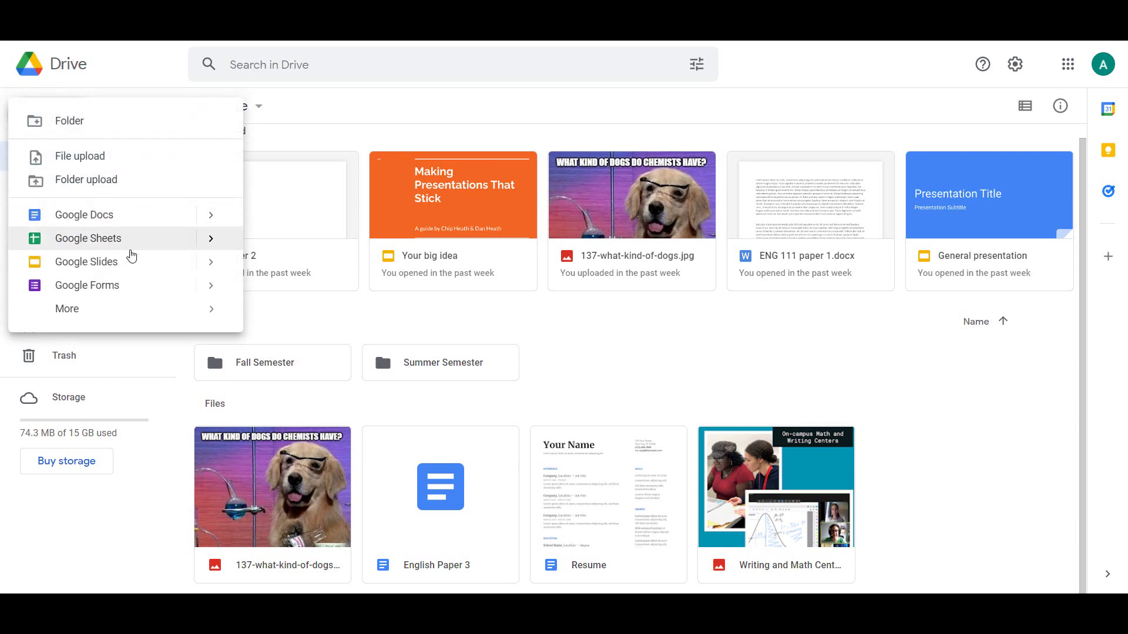
pyautogui.click(211, 263)
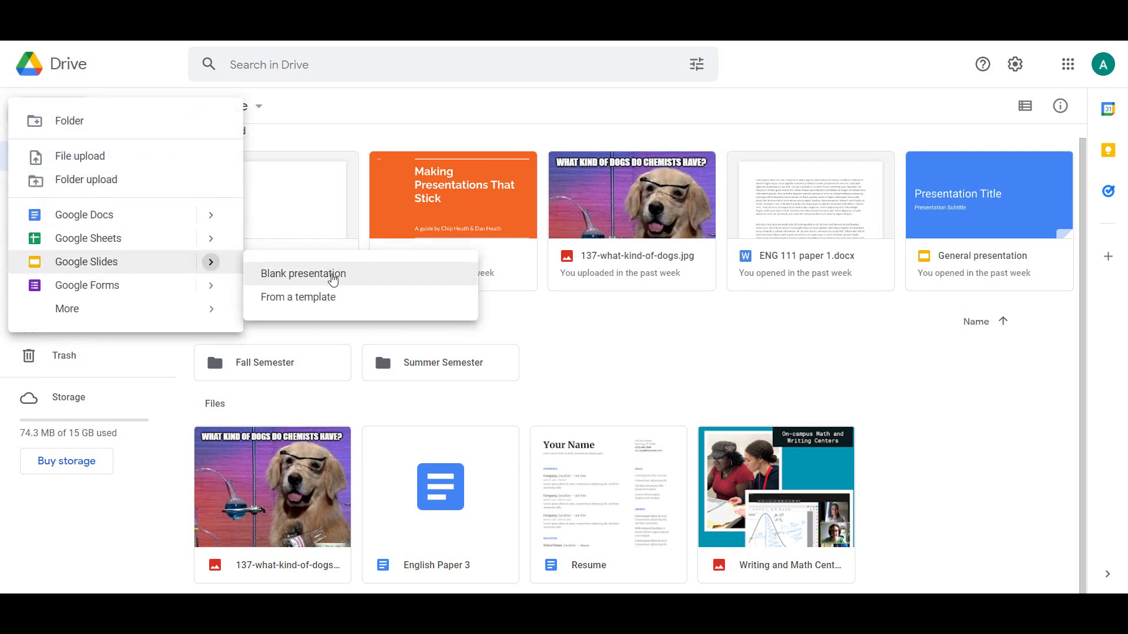
pyautogui.click(395, 297)
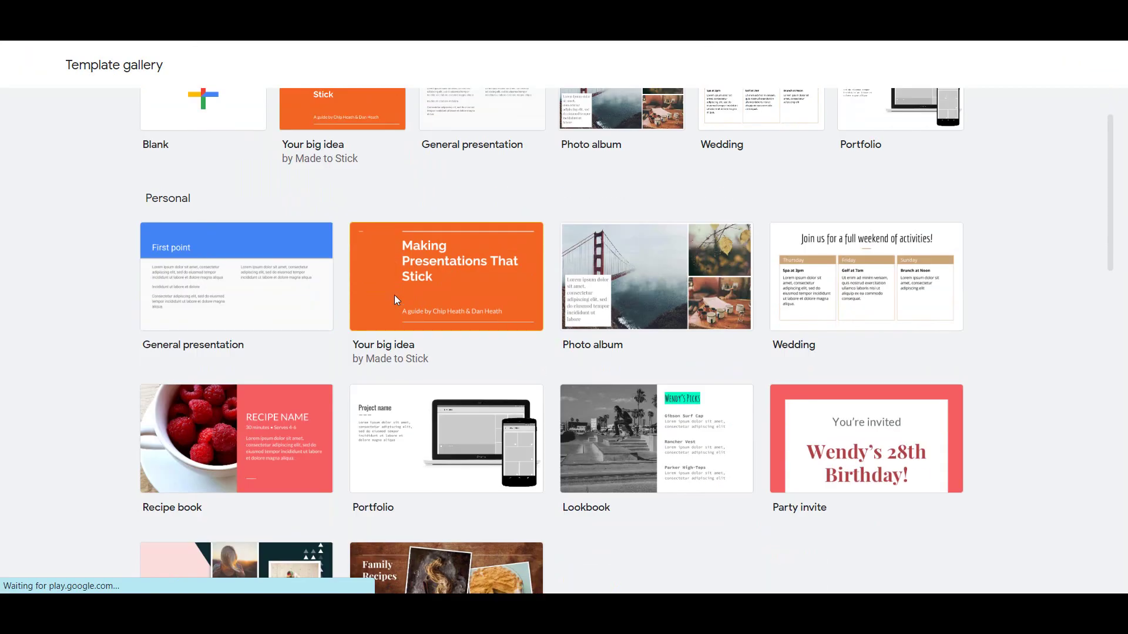
pyautogui.scroll(-1, 395, 297)
pyautogui.click(420, 350)
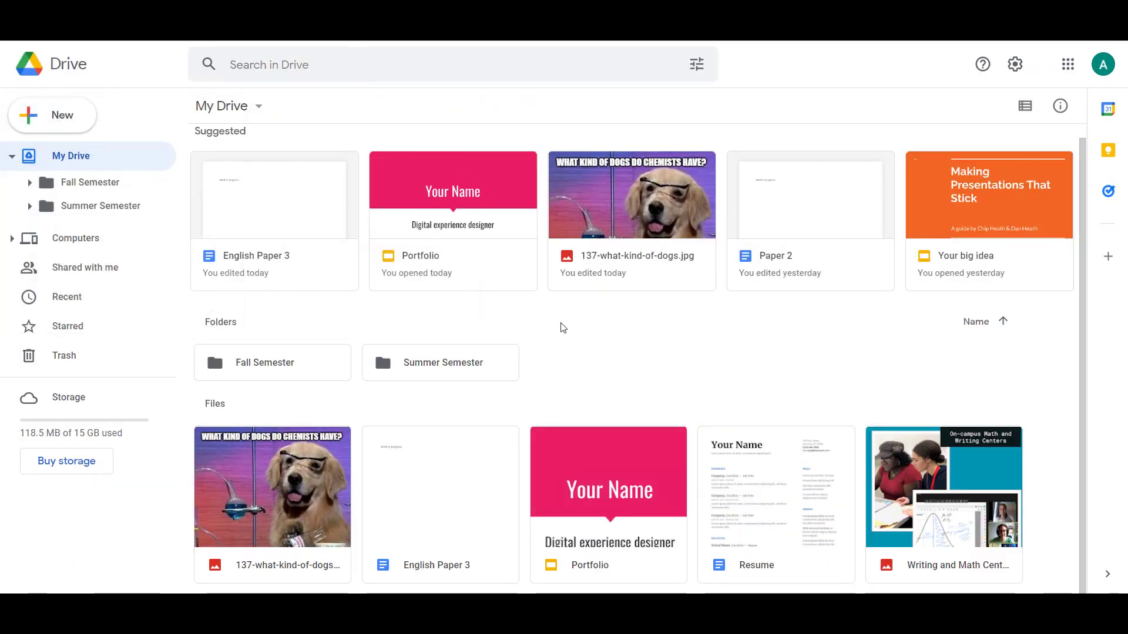
# Drag English Paper 3 into Summer Semester, then move Portfolio there with Move to.
pyautogui.moveTo(474, 480); pyautogui.dragTo(463, 375)
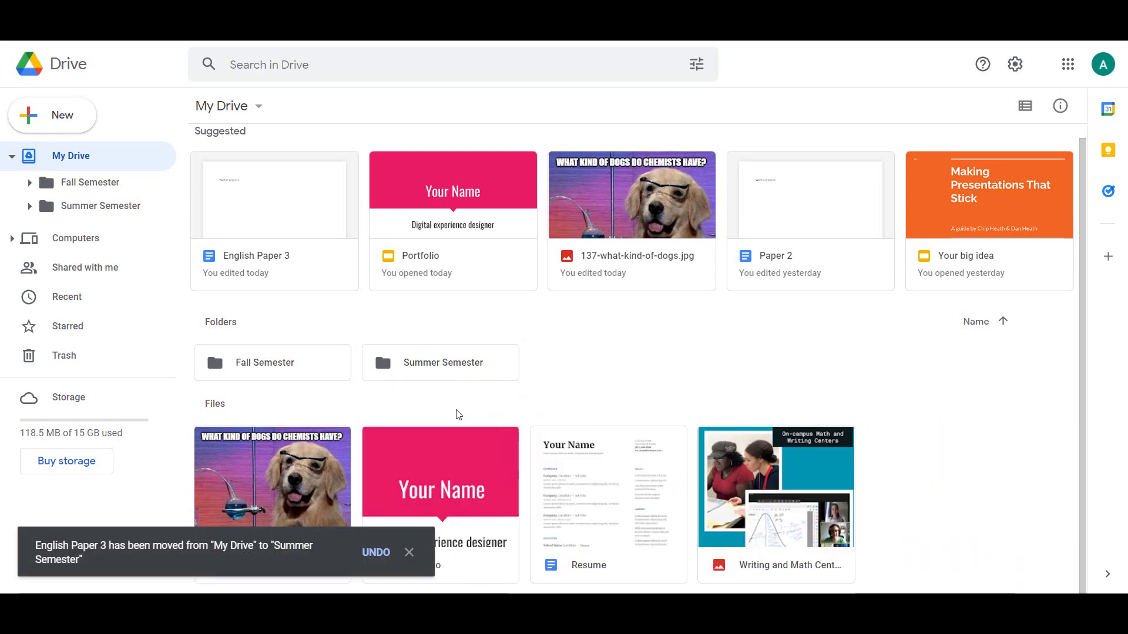
pyautogui.rightClick(452, 458)
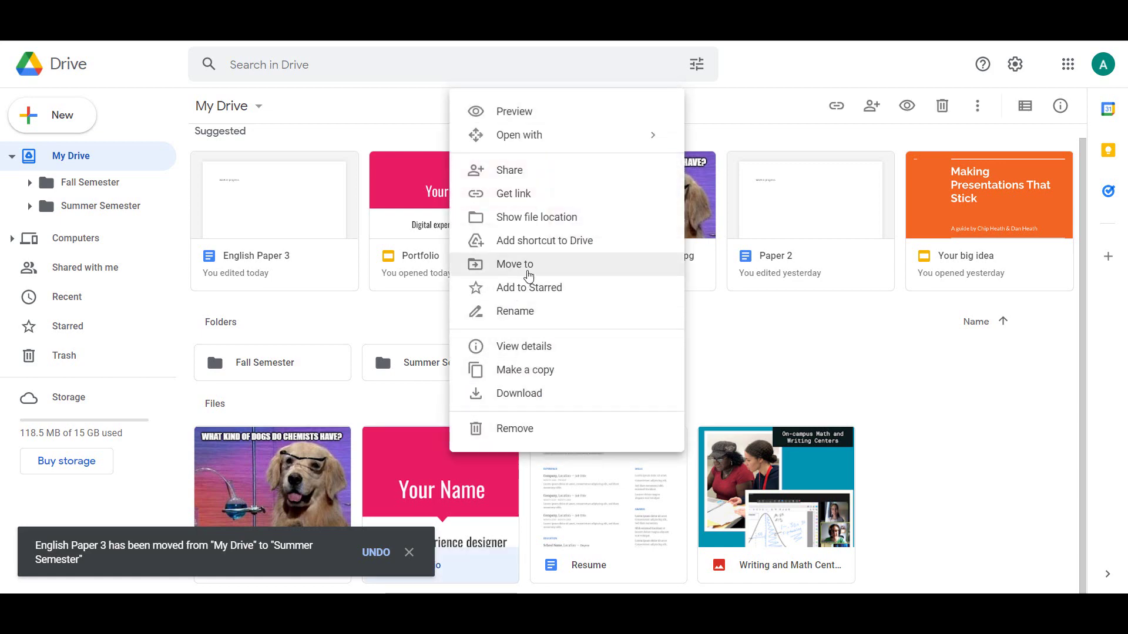
pyautogui.click(525, 266)
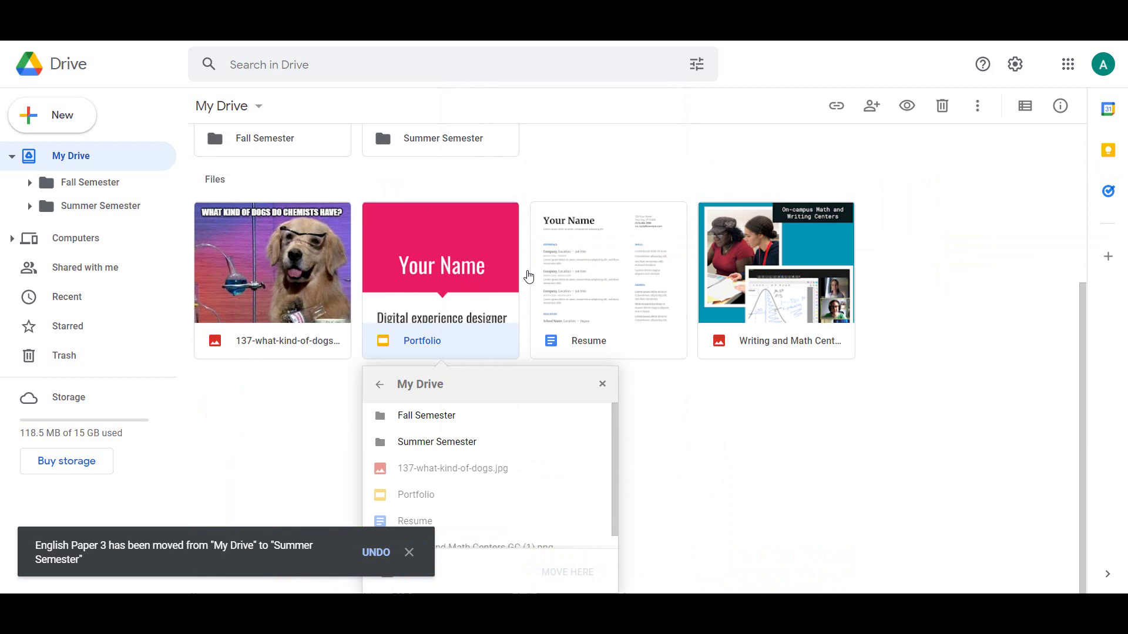
pyautogui.click(468, 451)
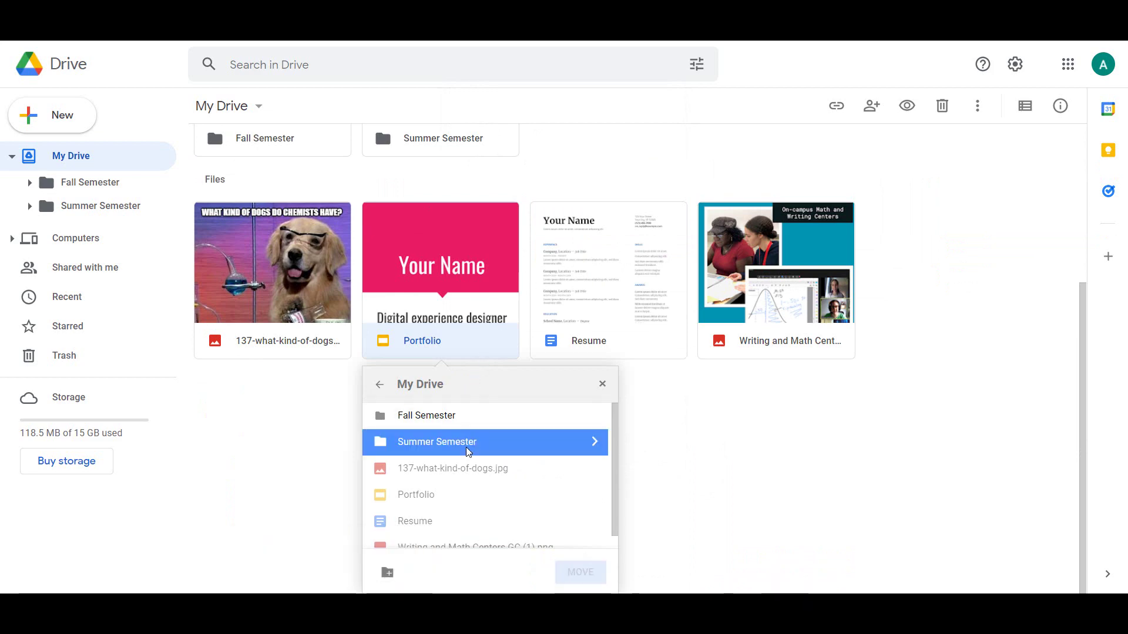
pyautogui.click(578, 574)
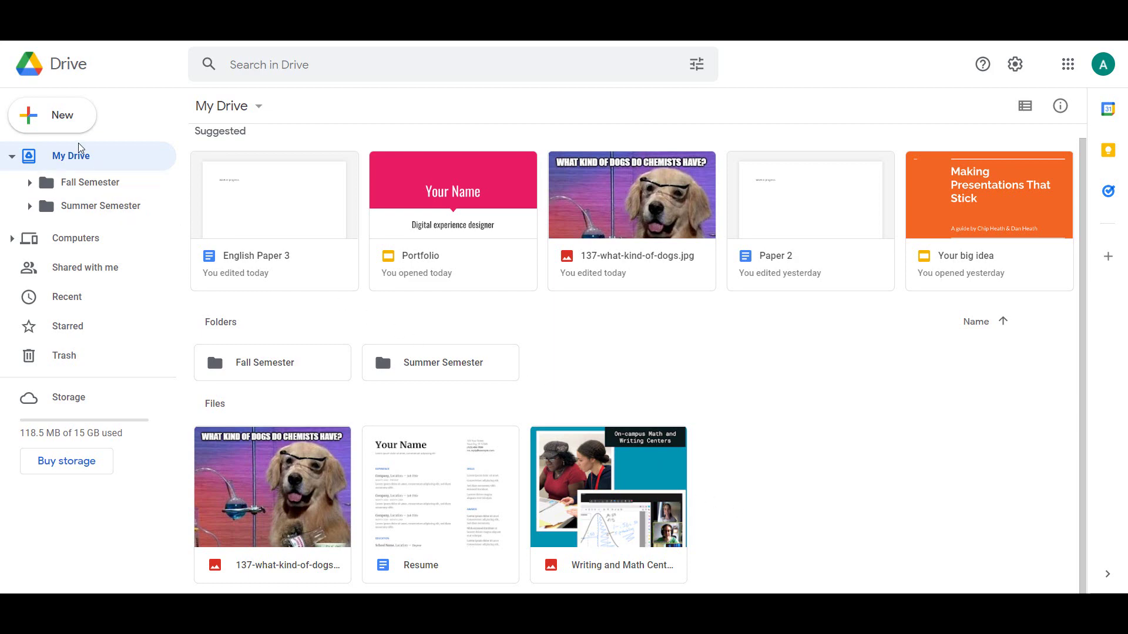
# Upload Class presentation from the computer into My Drive.
pyautogui.click(41, 122)
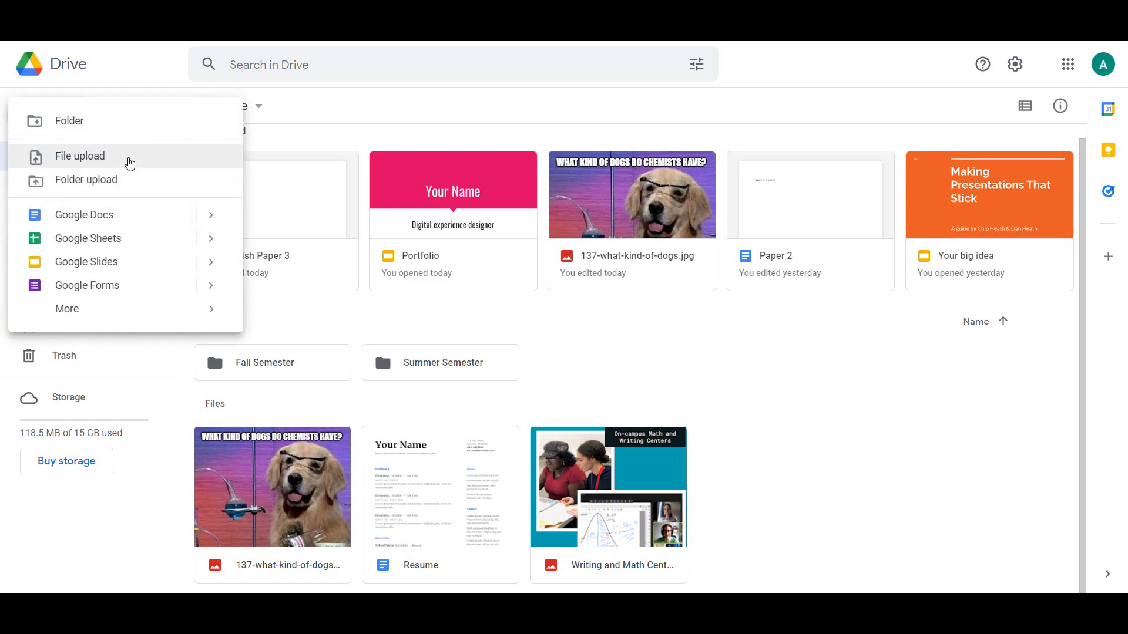
pyautogui.click(110, 157)
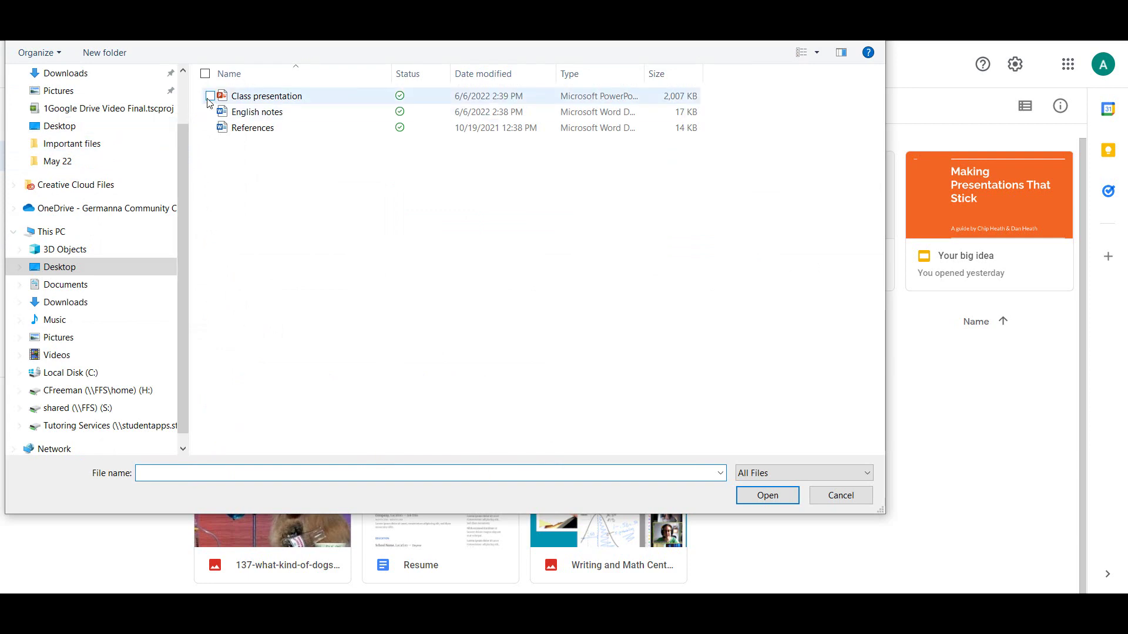
pyautogui.click(212, 95)
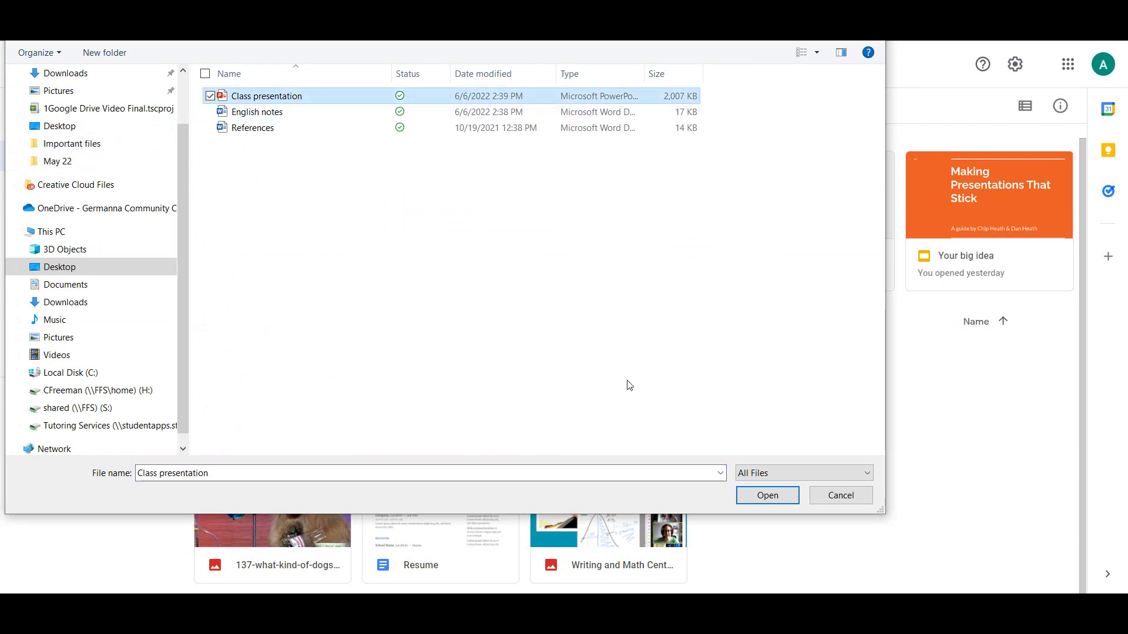
pyautogui.click(781, 496)
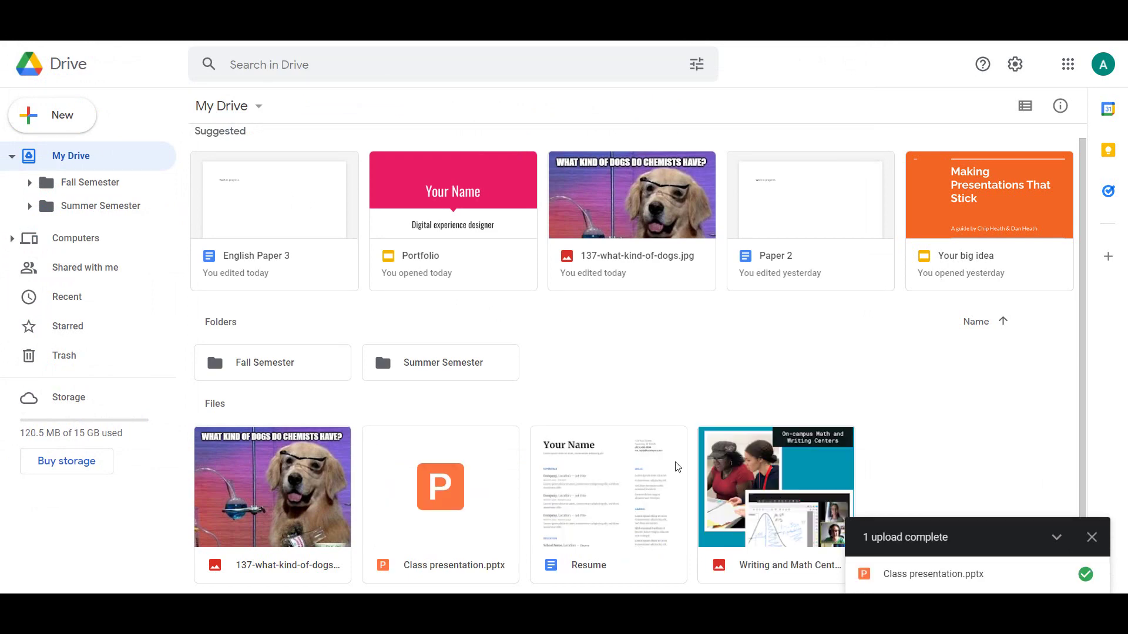
# Upload English notes and References together, then close the upload panel.
pyautogui.click(69, 125)
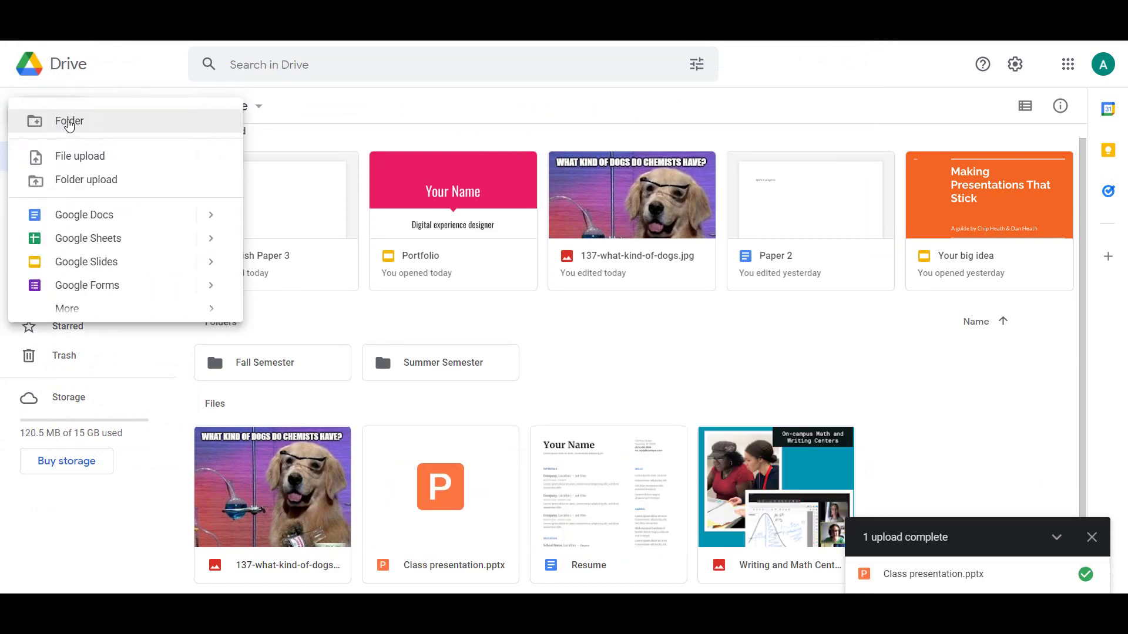
pyautogui.click(81, 157)
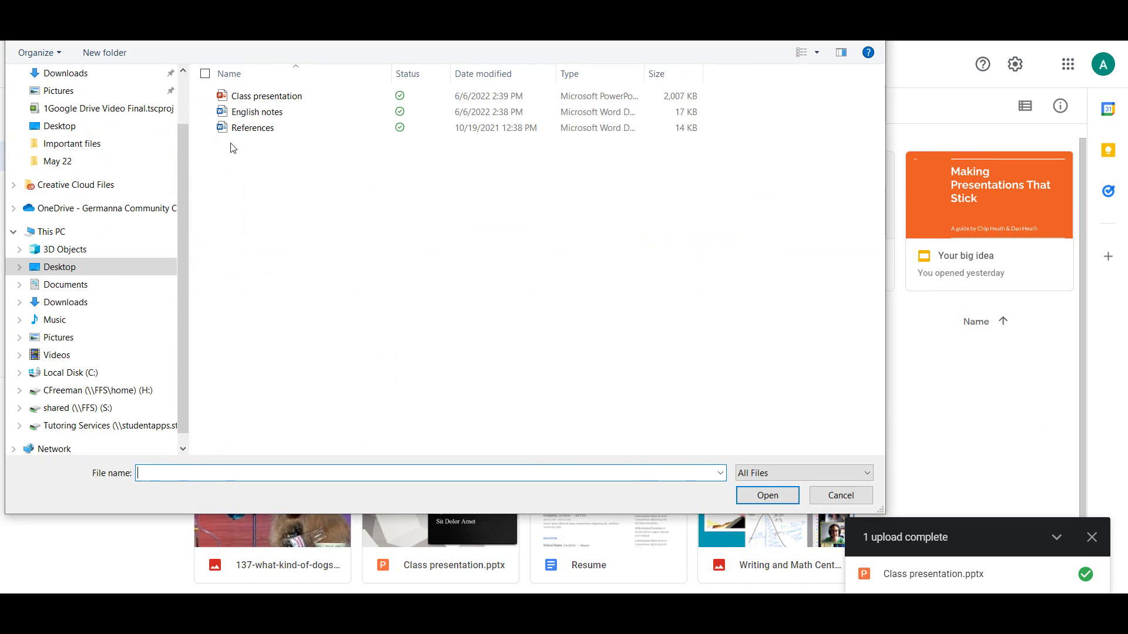
pyautogui.moveTo(231, 146); pyautogui.dragTo(249, 118)
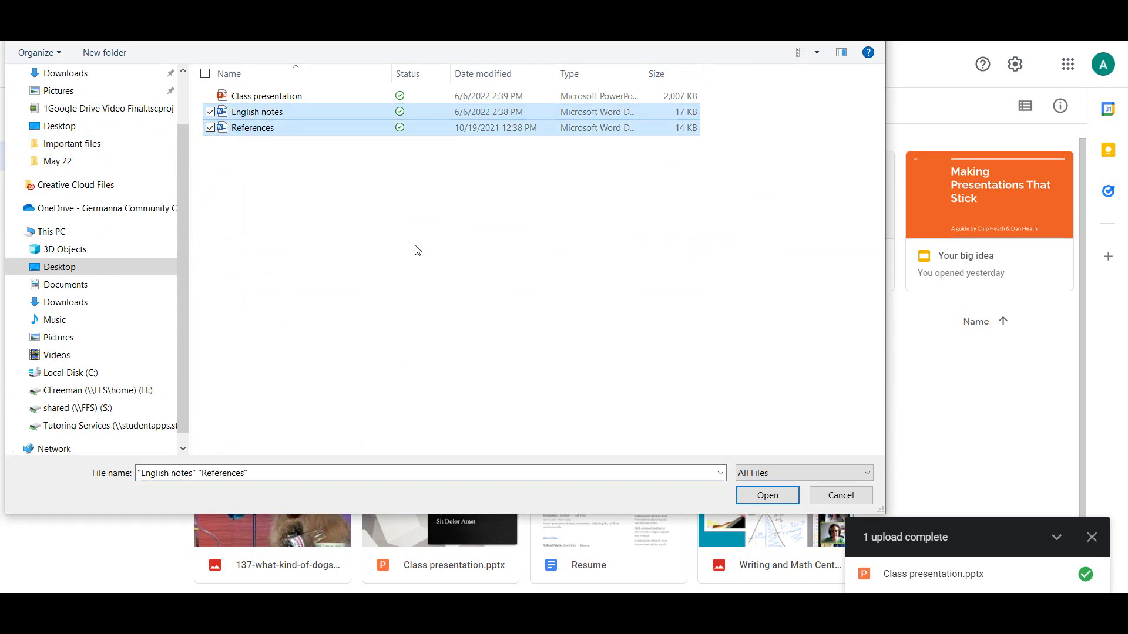
pyautogui.click(766, 495)
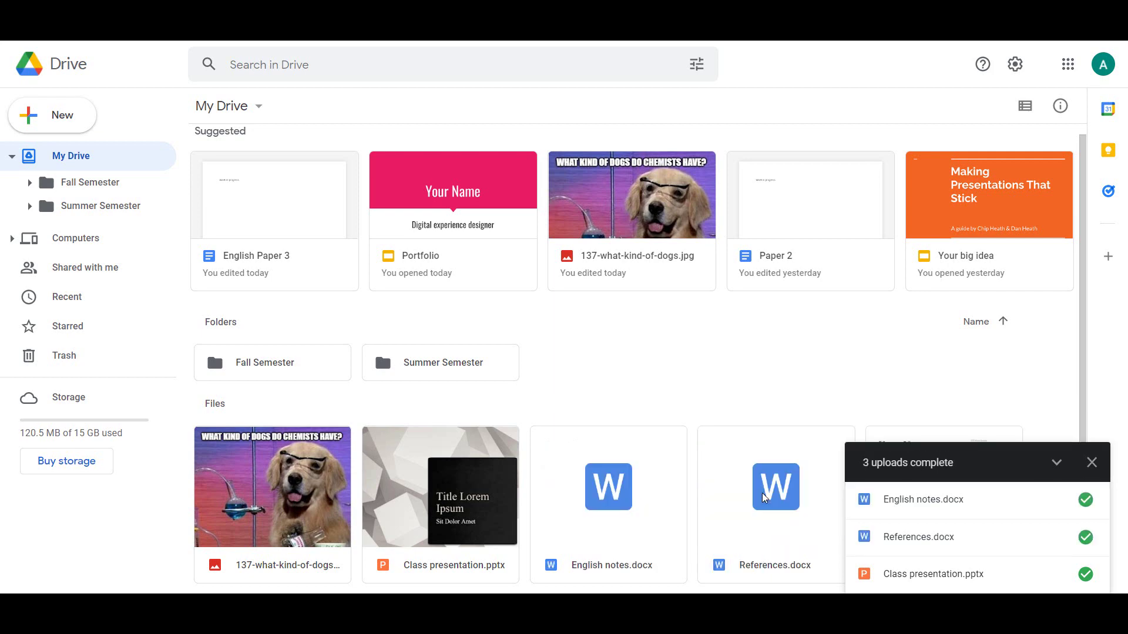
pyautogui.click(1092, 463)
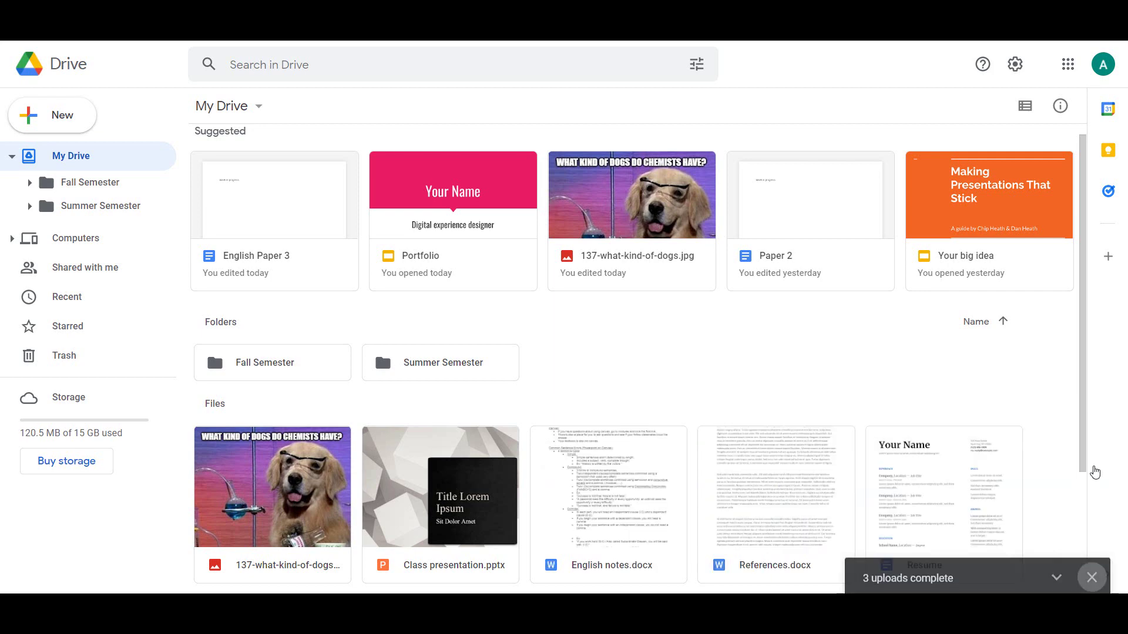
pyautogui.moveTo(1084, 454); pyautogui.dragTo(1084, 584)
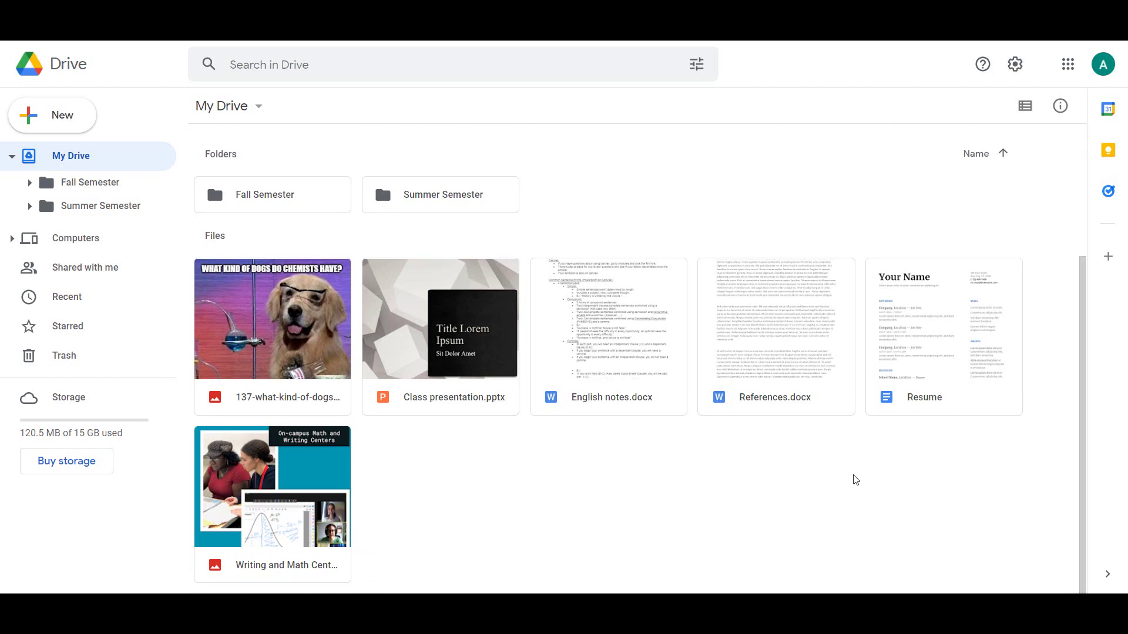
pyautogui.click(628, 357)
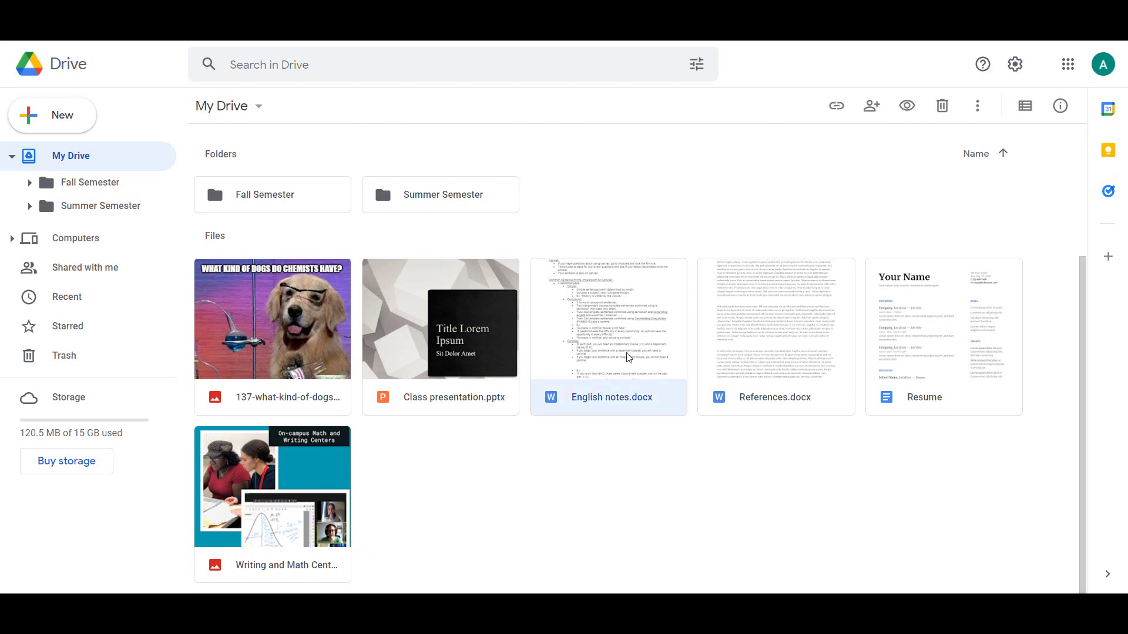
pyautogui.doubleClick(629, 357)
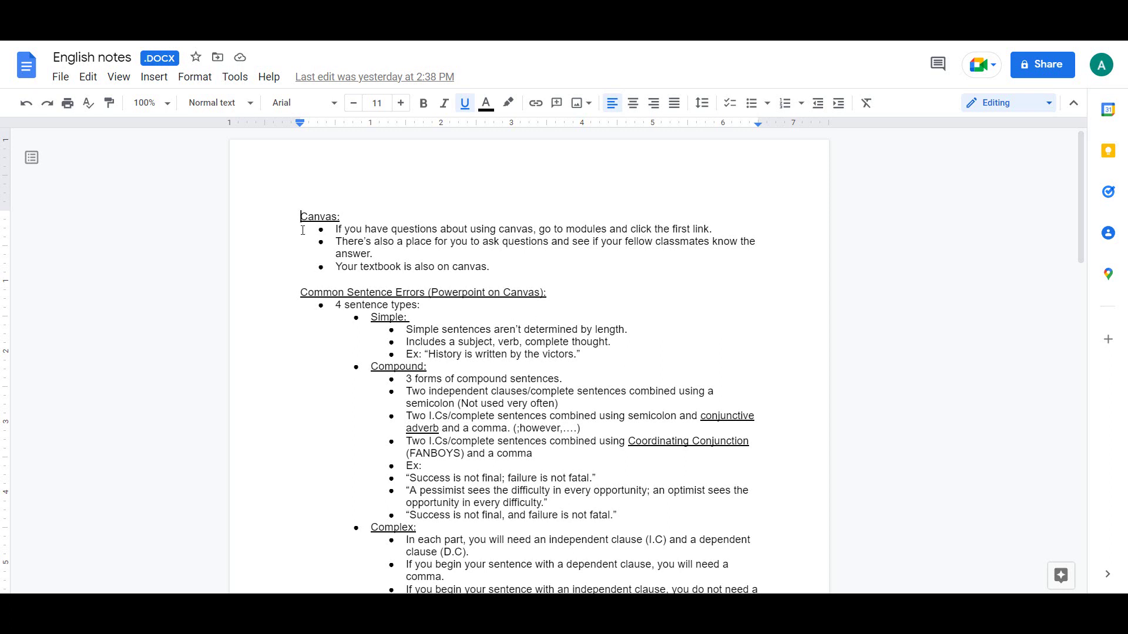
pyautogui.click(60, 77)
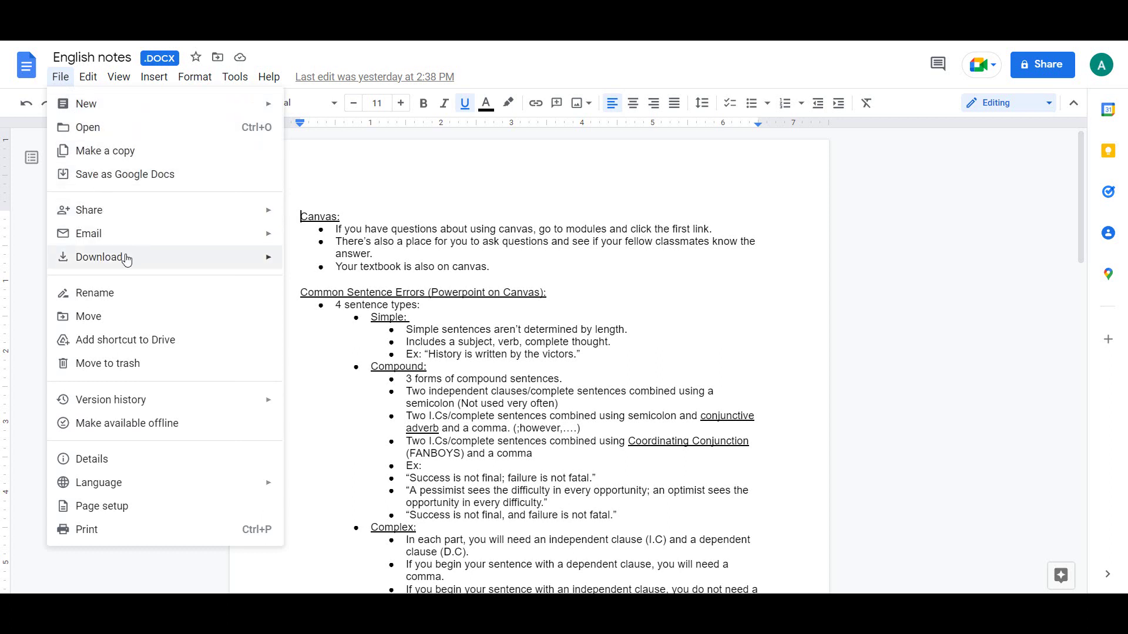
pyautogui.moveTo(176, 259)
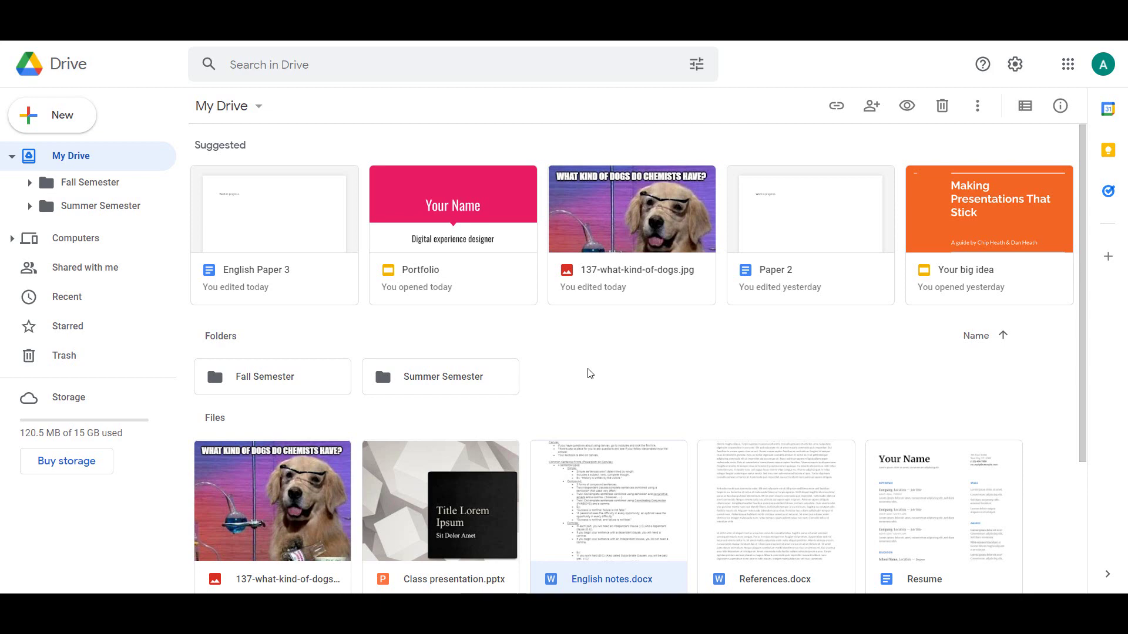
# Share English notes.docx with the classmate's email as Viewer, adding a note about last class.
pyautogui.rightClick(613, 486)
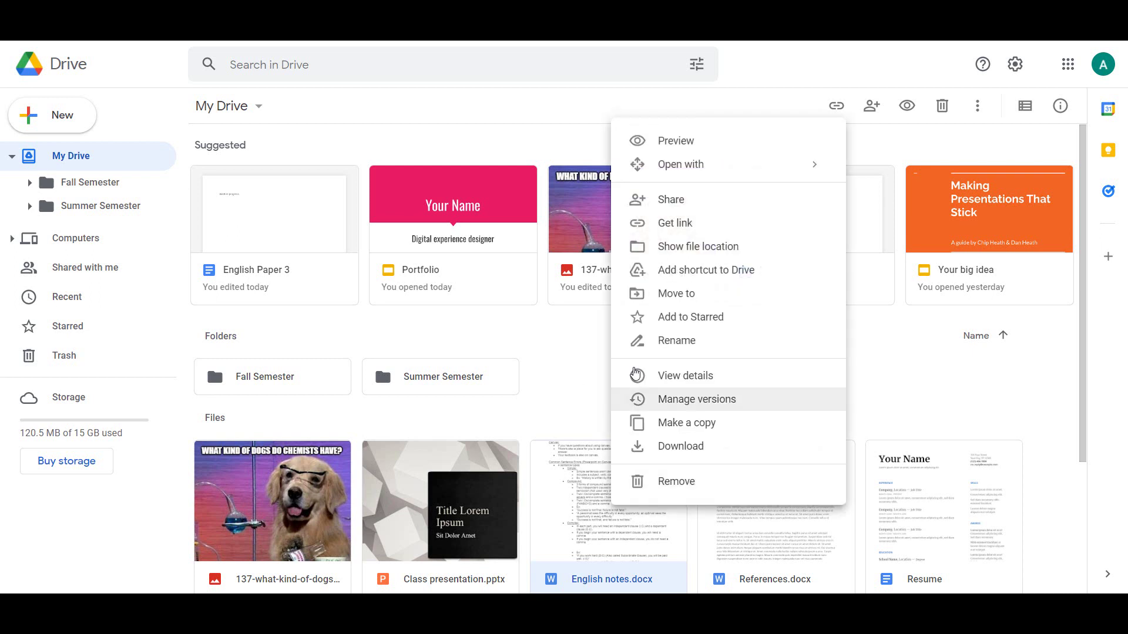
pyautogui.click(727, 205)
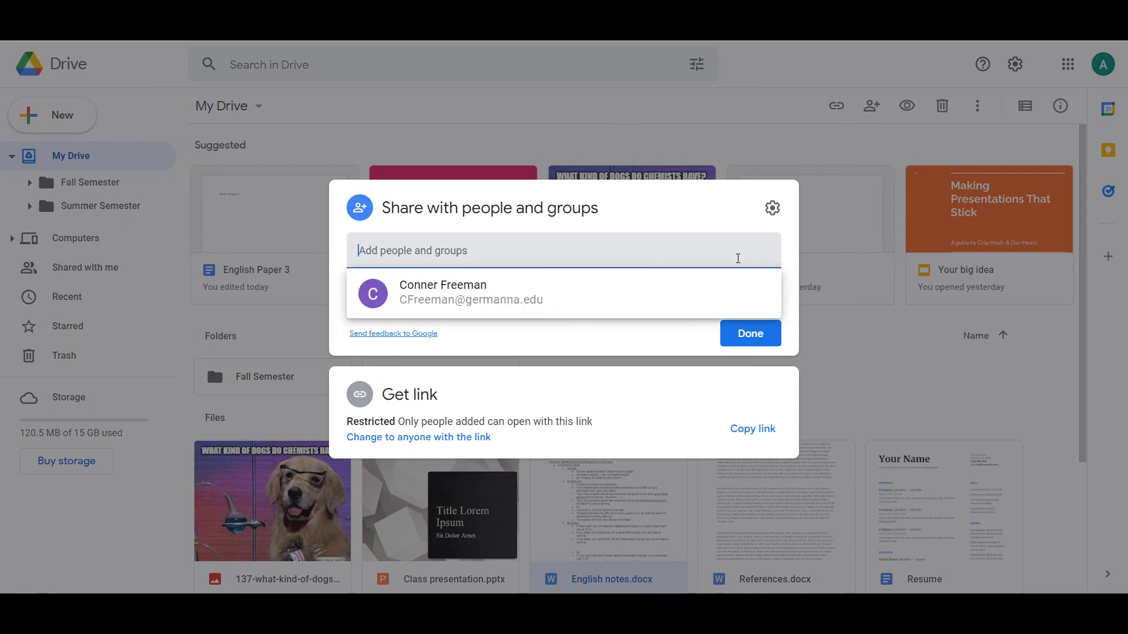
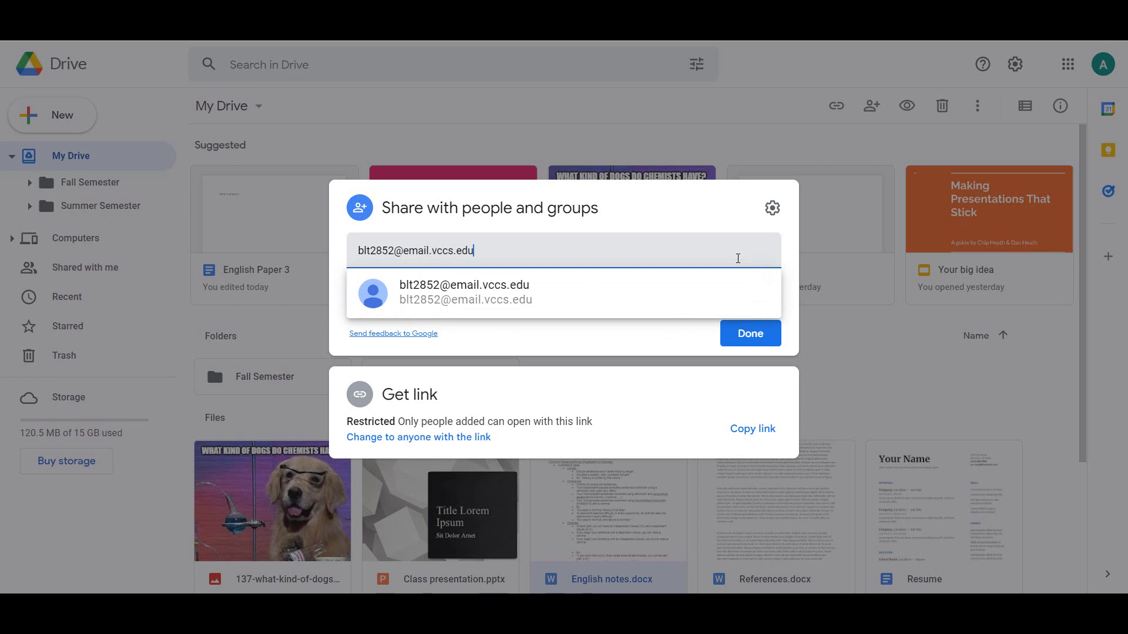
pyautogui.click(580, 311)
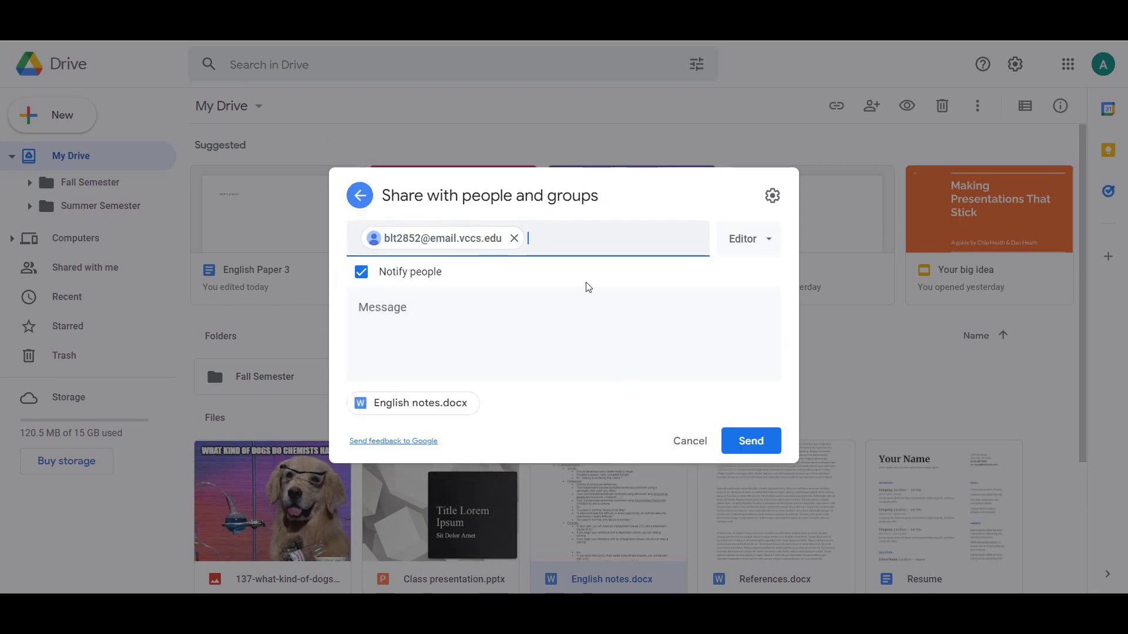
pyautogui.click(769, 243)
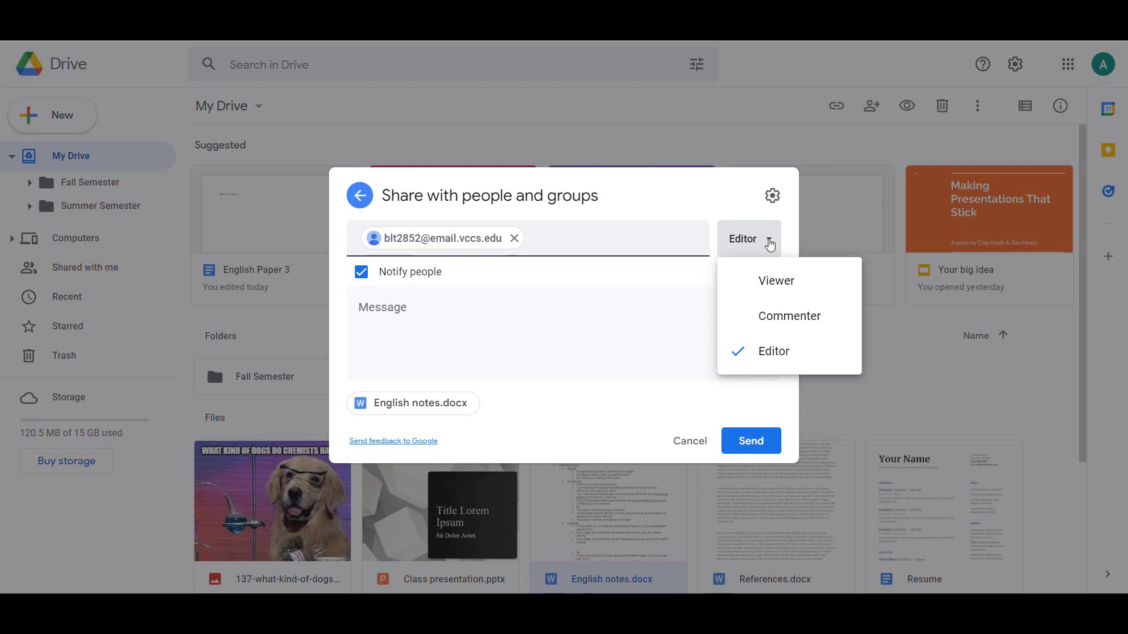
pyautogui.click(764, 283)
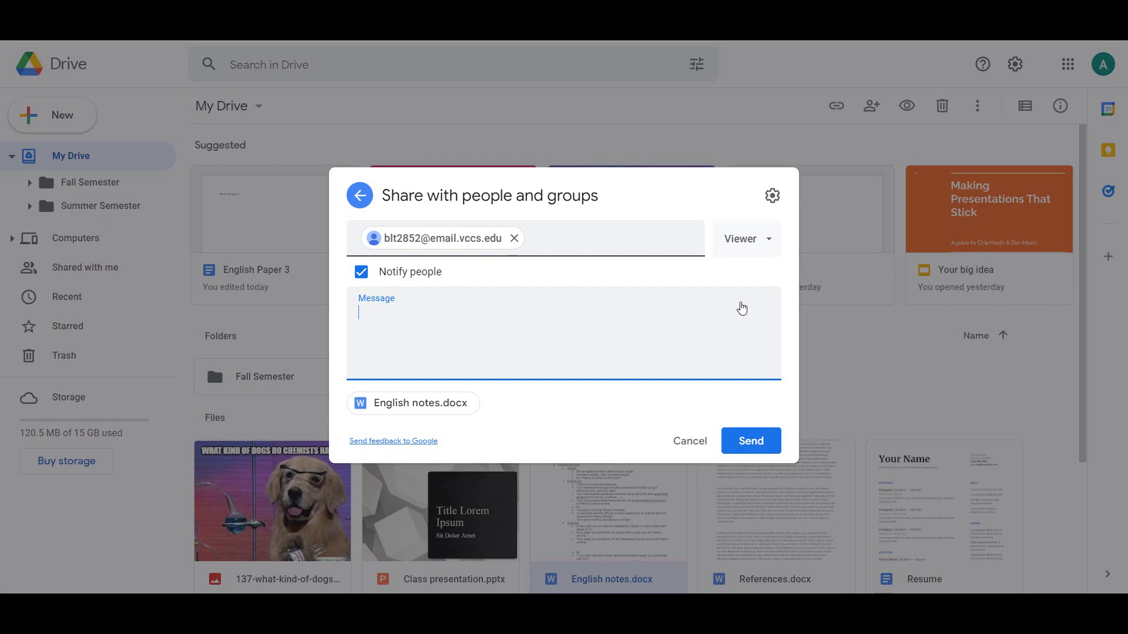
pyautogui.write('Ben, here are the notes from las')
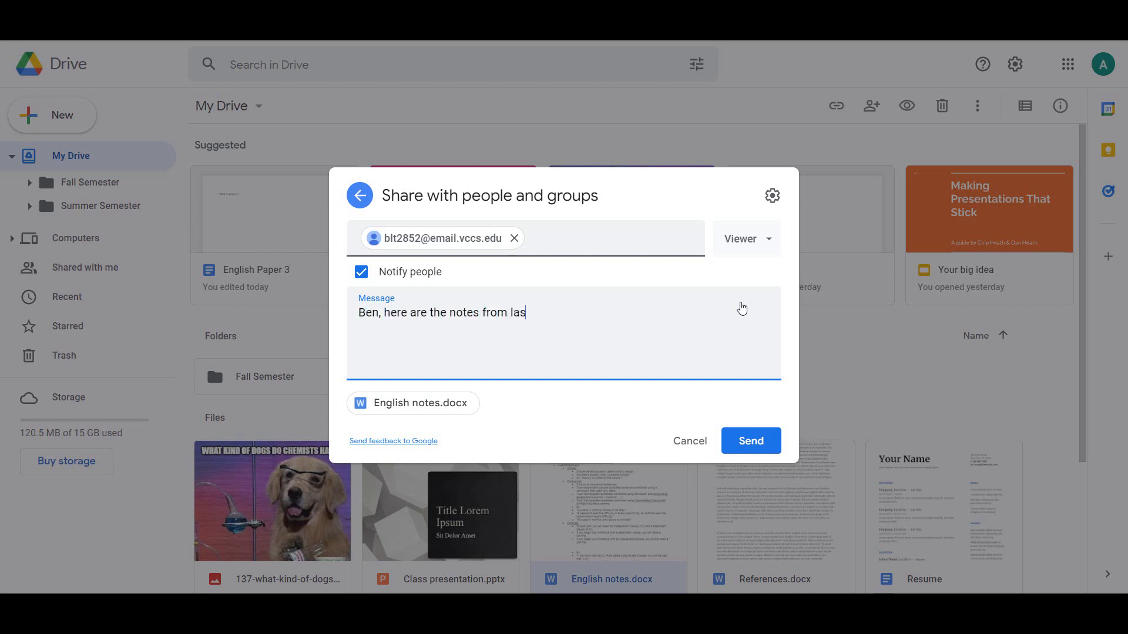
pyautogui.write('t class.')
pyautogui.click(760, 446)
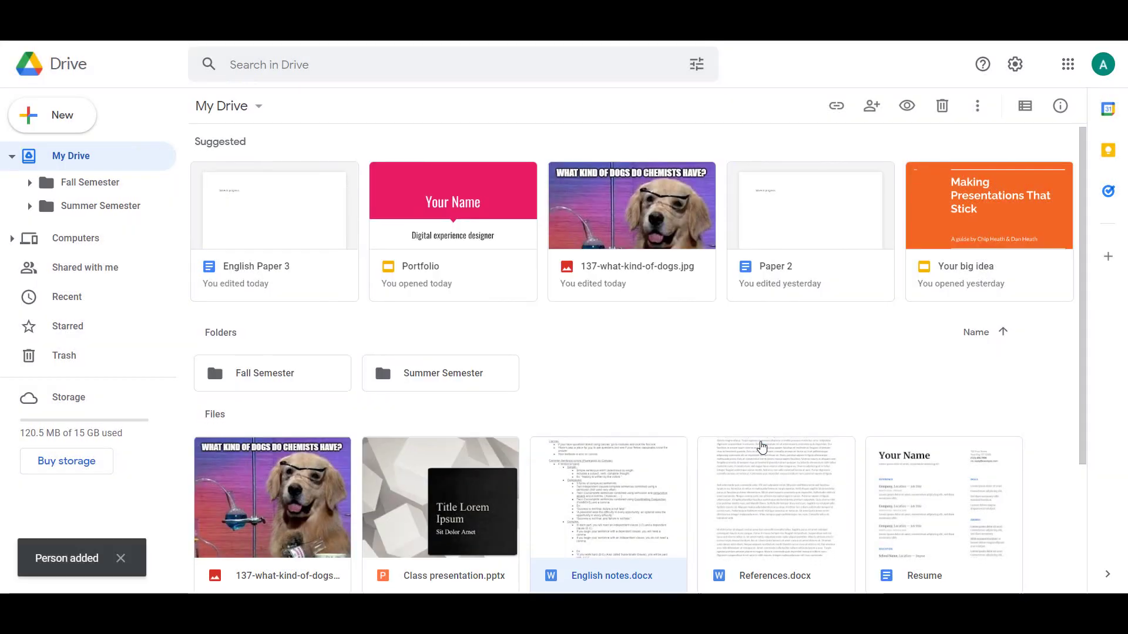
# Change References.docx link access from Restricted to Anyone with the link.
pyautogui.click(741, 419)
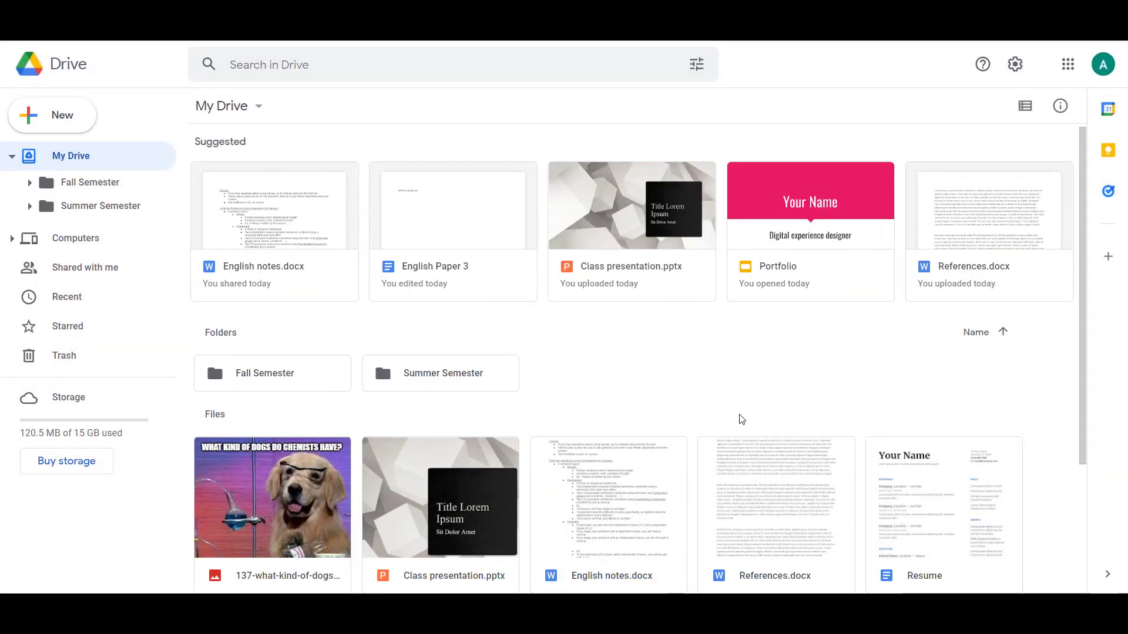
pyautogui.rightClick(750, 458)
pyautogui.click(811, 173)
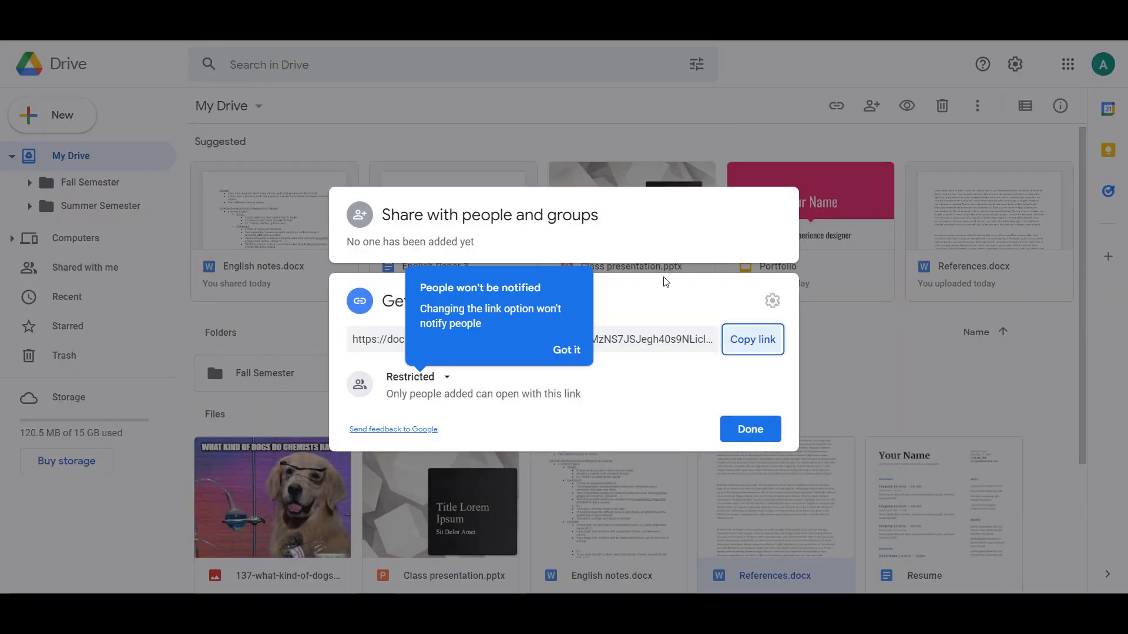
pyautogui.click(565, 350)
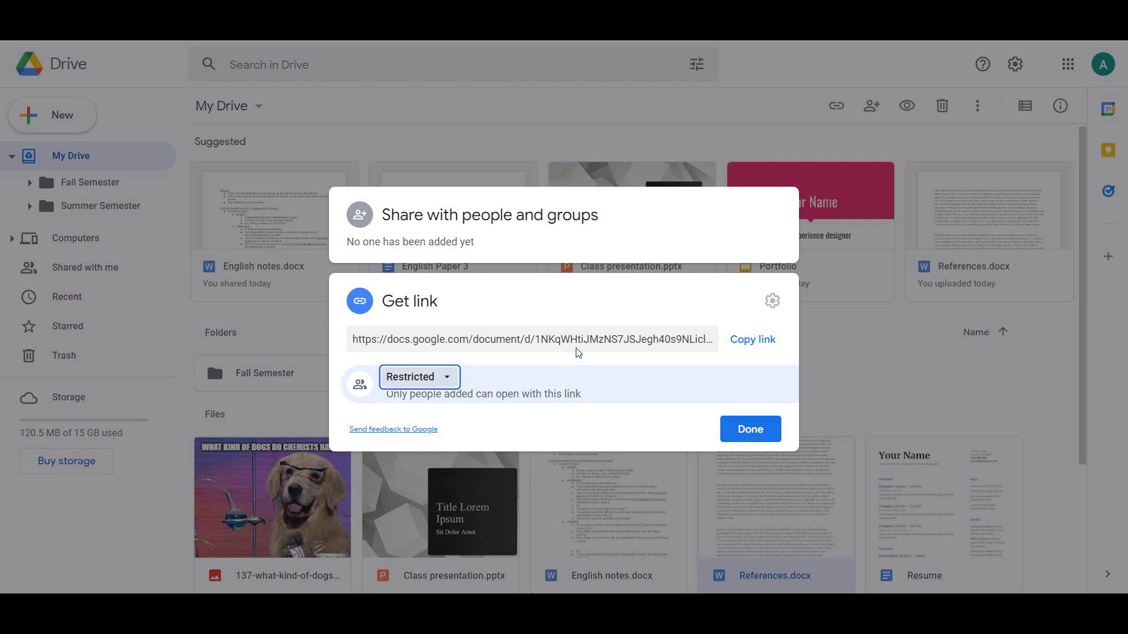
pyautogui.click(454, 380)
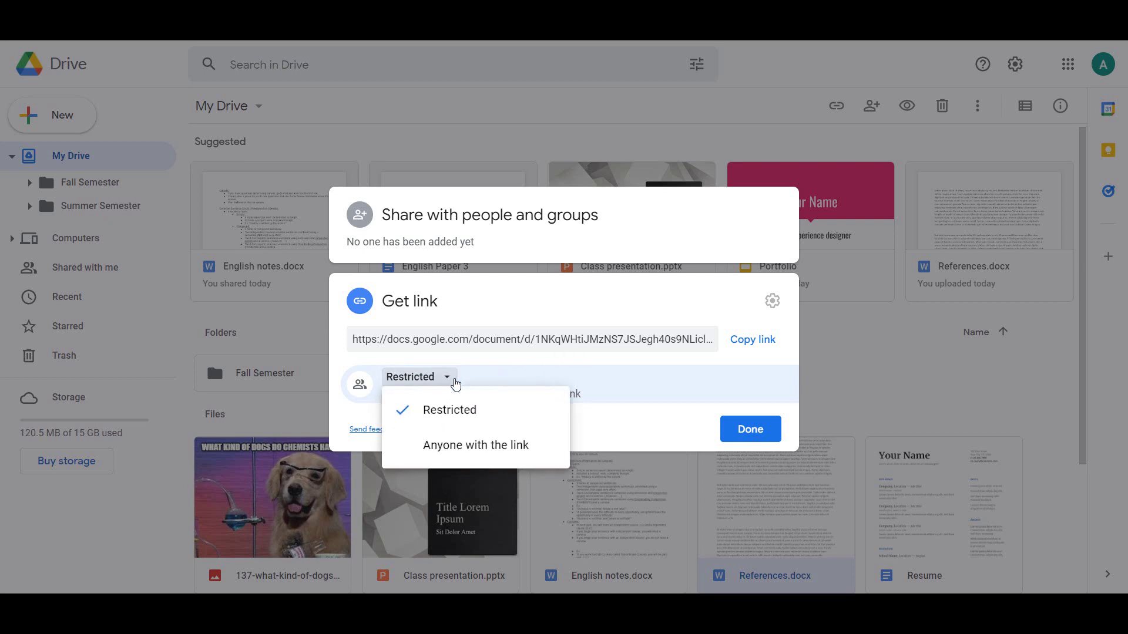
pyautogui.click(461, 448)
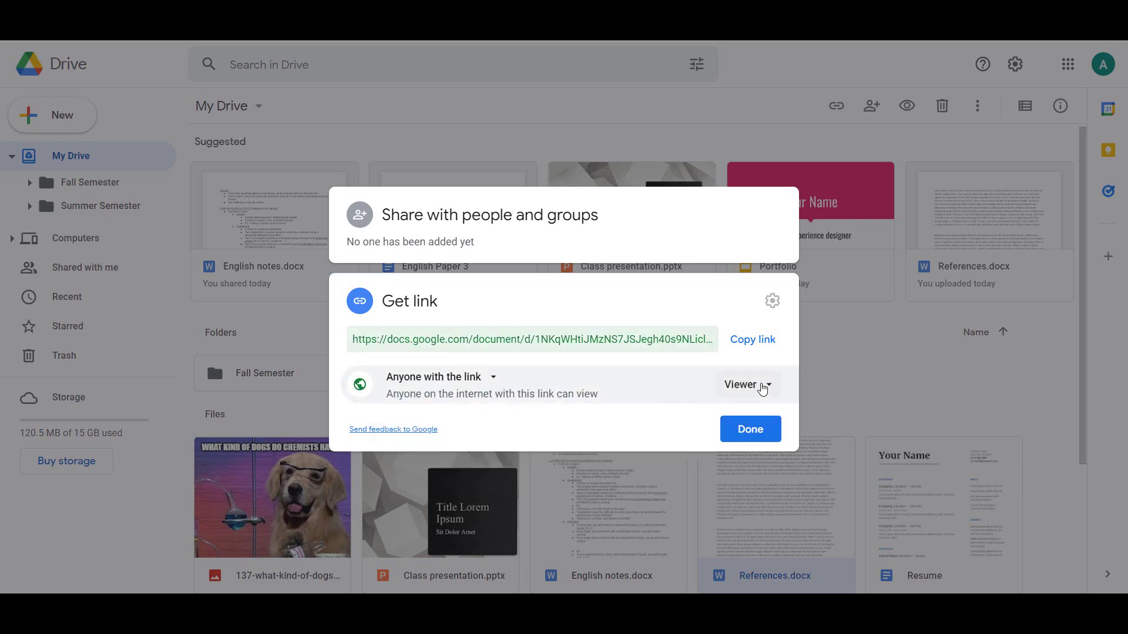
# Keep link visitors as Viewer, copy the link, and close the sharing dialog.
pyautogui.click(761, 386)
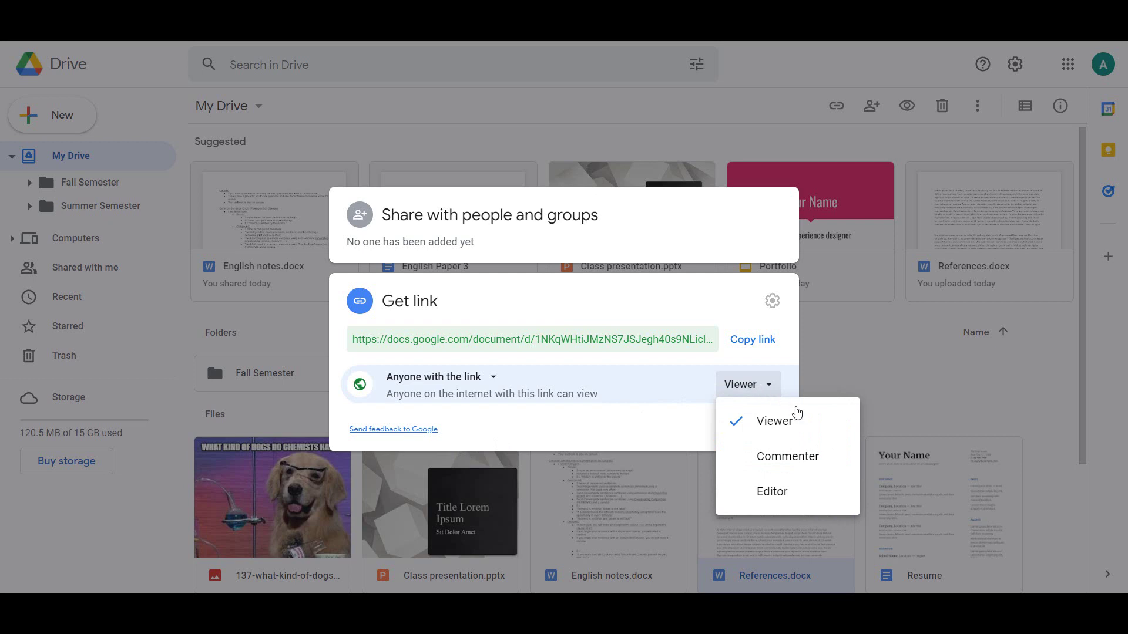
pyautogui.click(802, 420)
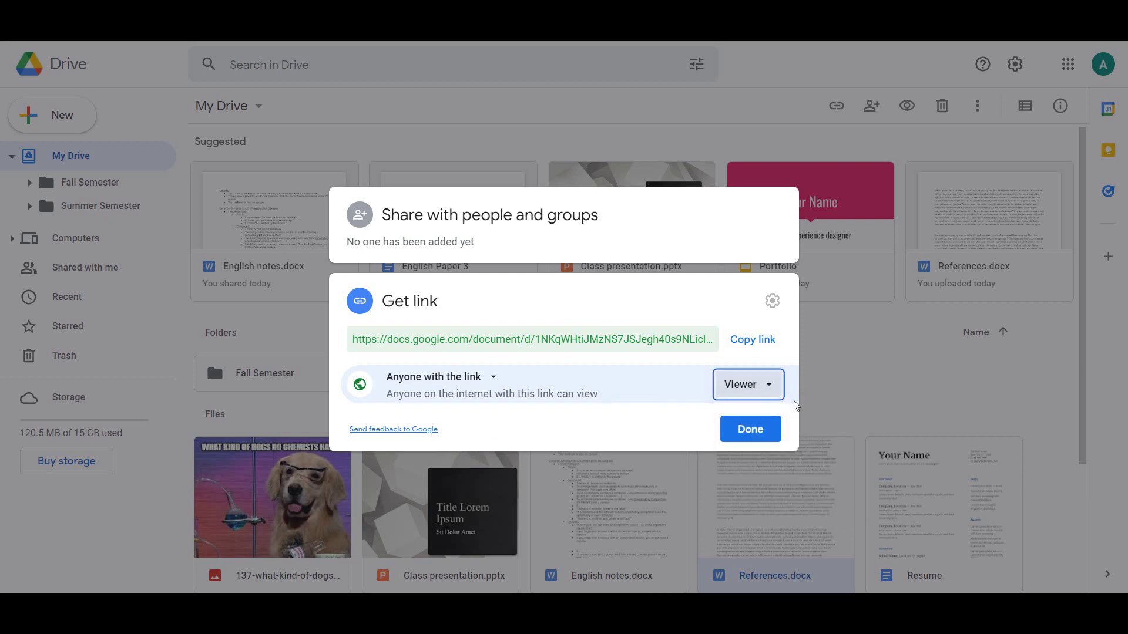
pyautogui.click(764, 345)
pyautogui.click(754, 340)
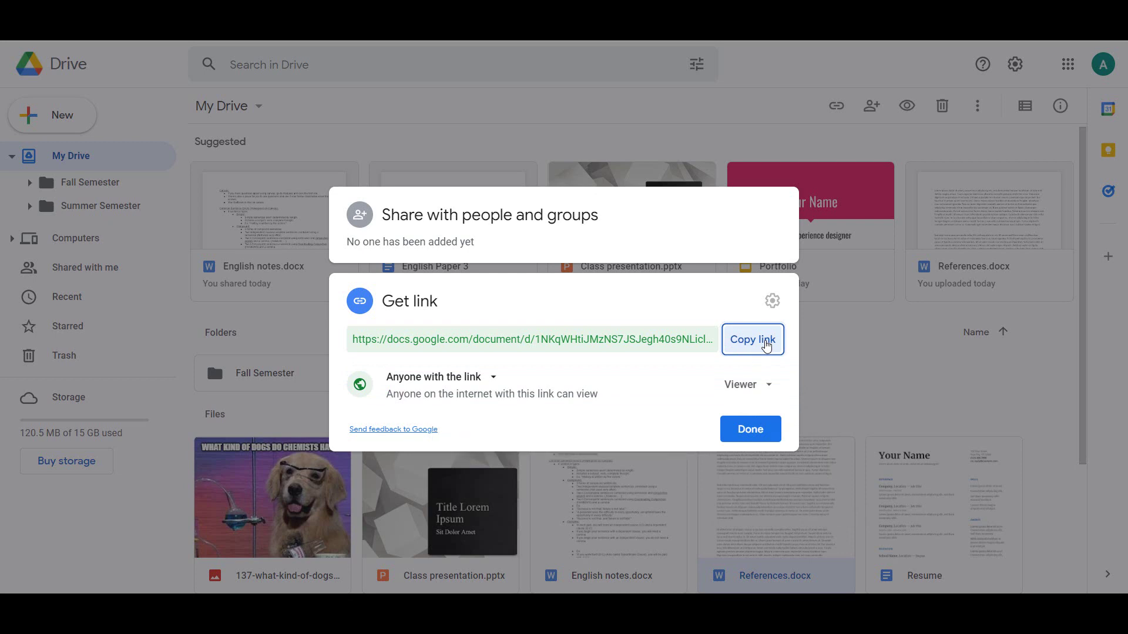
pyautogui.click(762, 429)
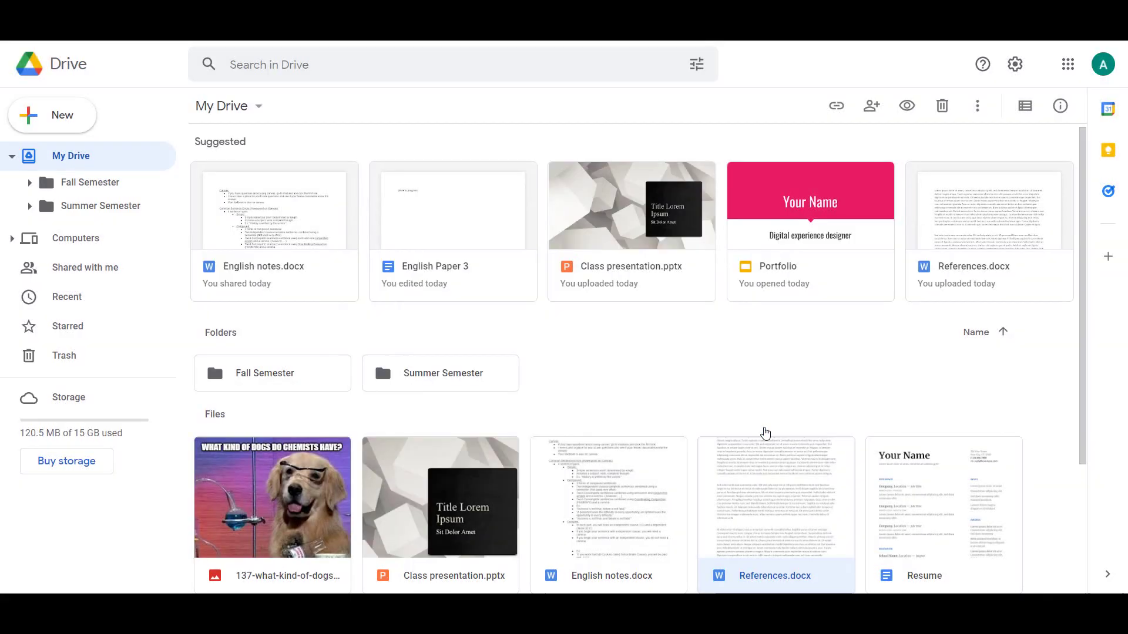
# Inside Summer Semester, share the English 111 folder with the classmate's email address.
pyautogui.doubleClick(479, 383)
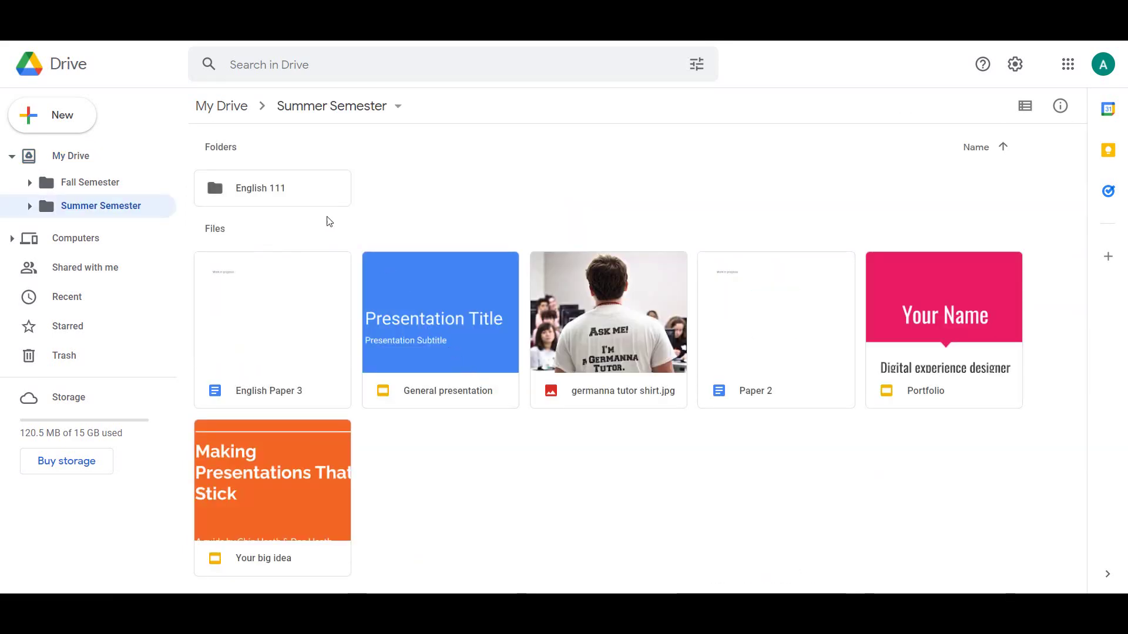
pyautogui.rightClick(307, 199)
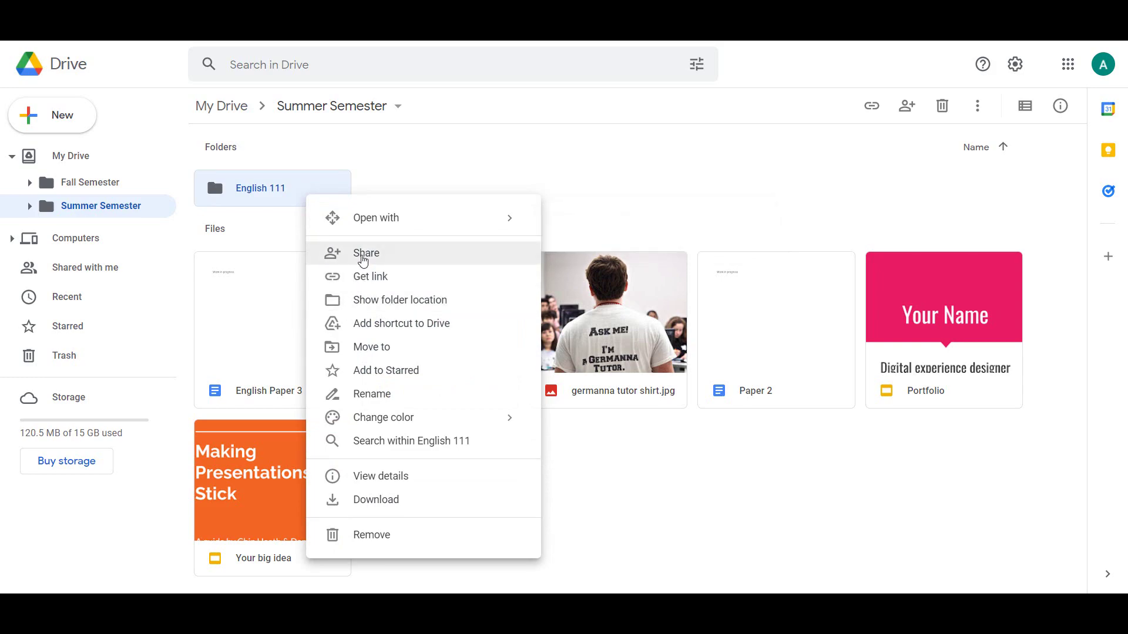
pyautogui.click(363, 257)
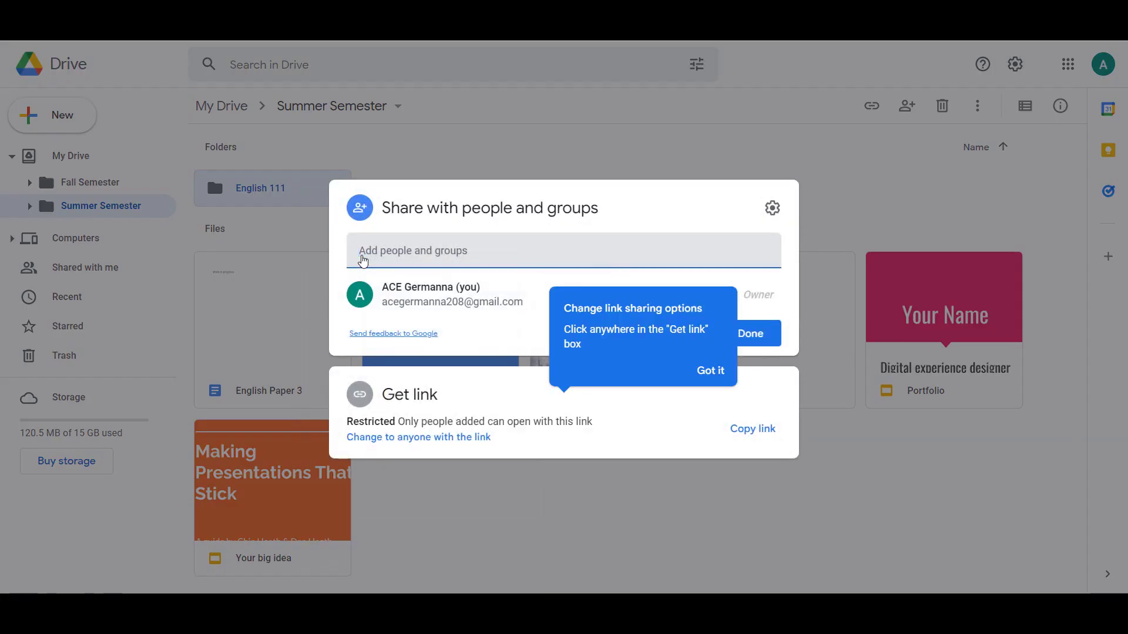
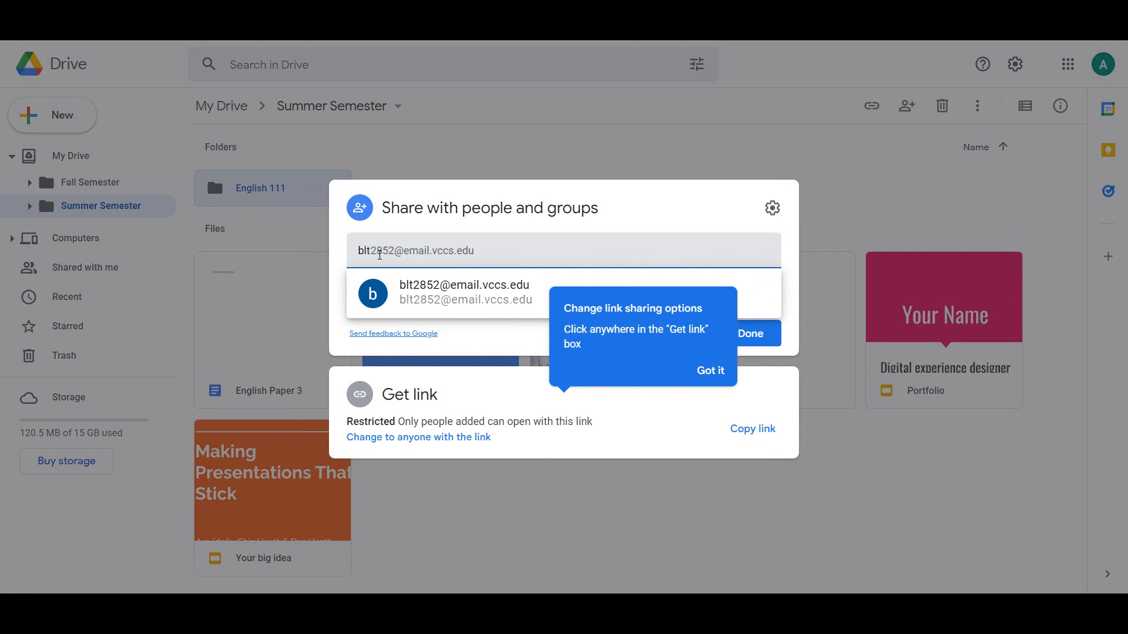
pyautogui.click(418, 290)
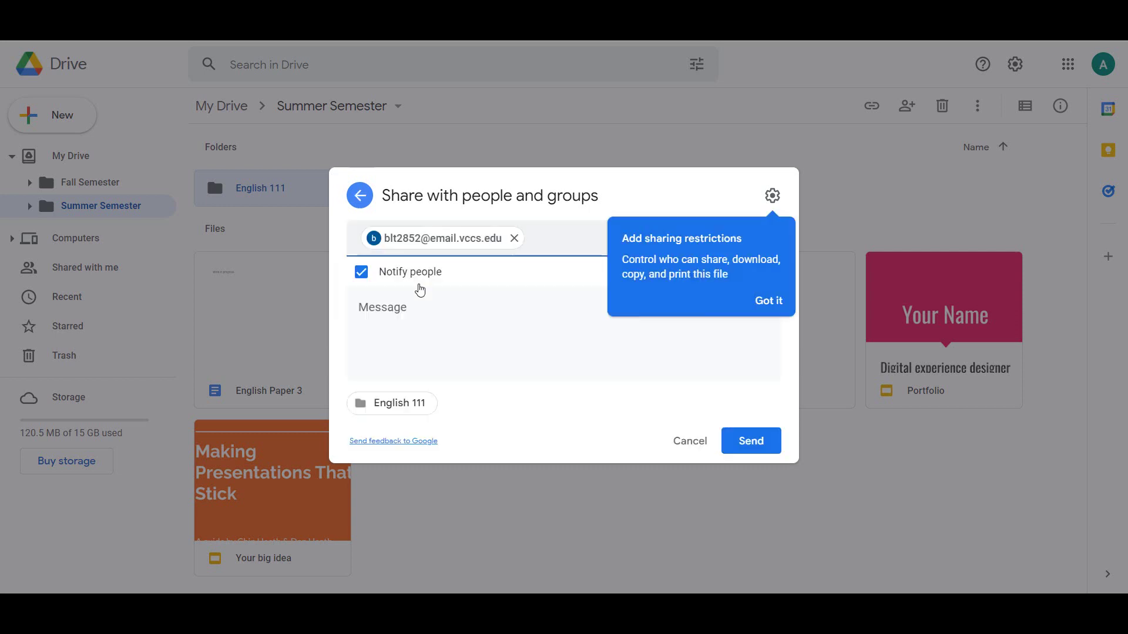
pyautogui.click(767, 302)
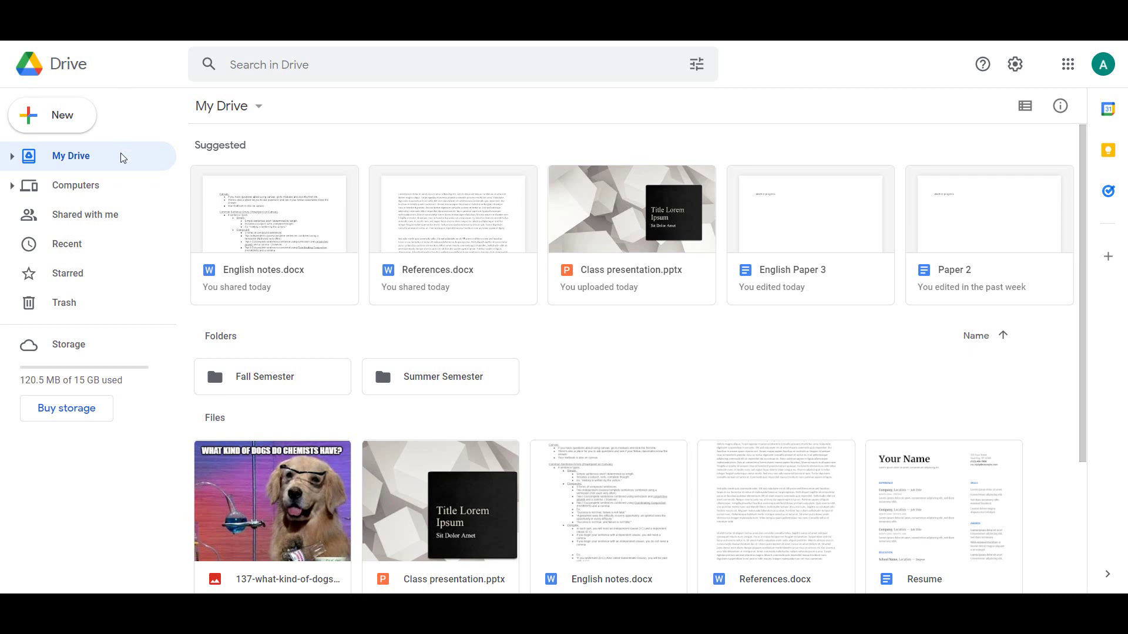
# Star the HIS 122 Spring document from Shared with me and confirm it on the Starred page.
pyautogui.click(110, 218)
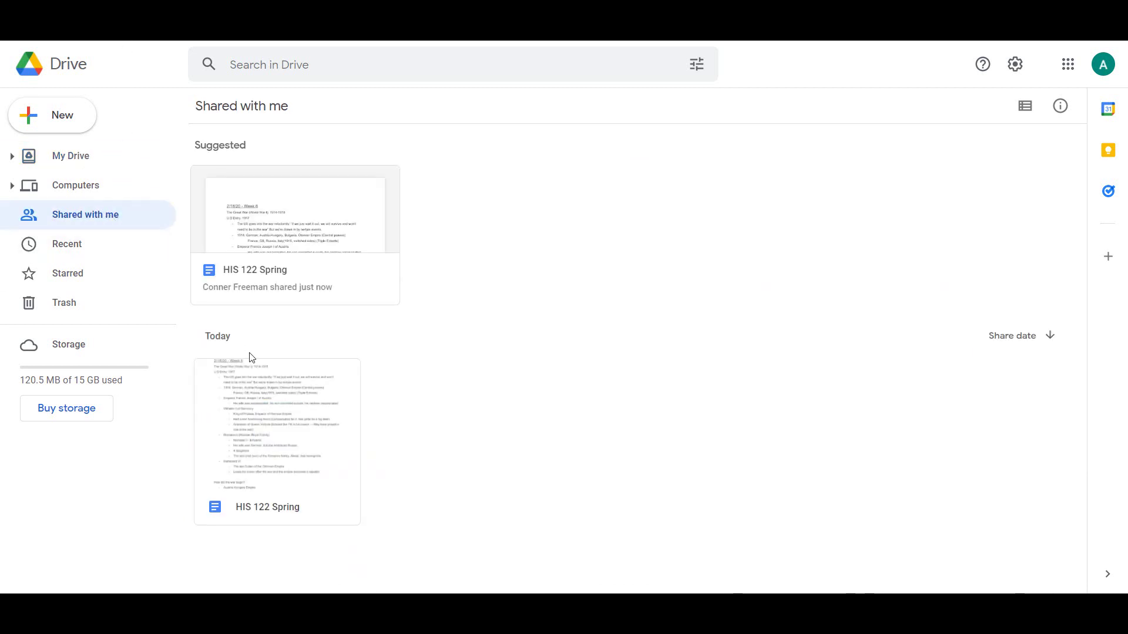
pyautogui.click(294, 400)
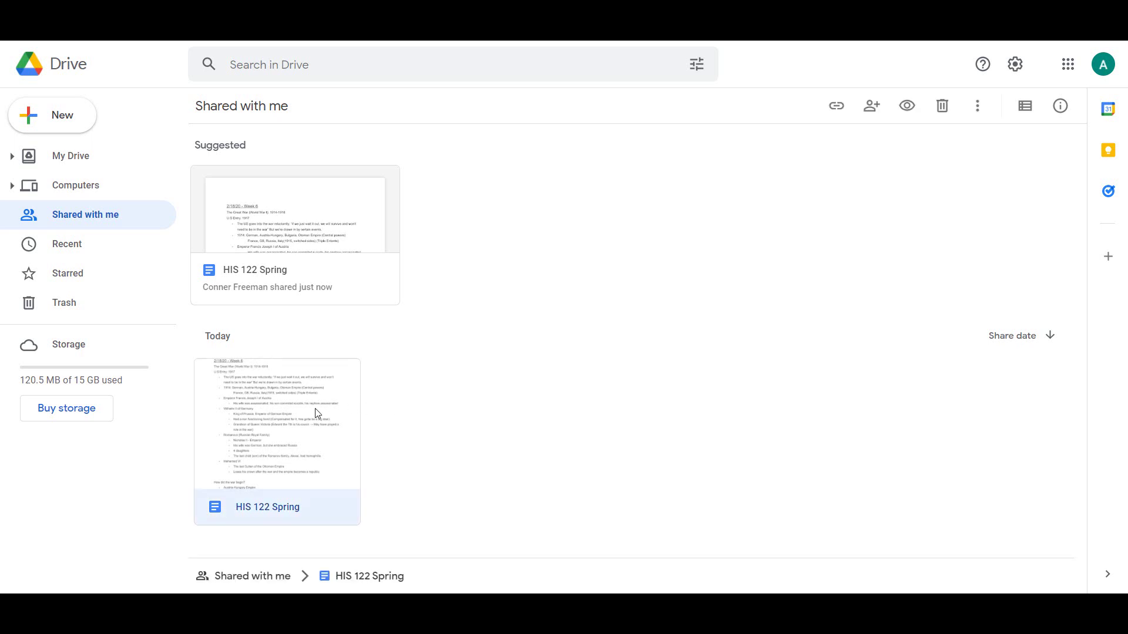
pyautogui.rightClick(309, 416)
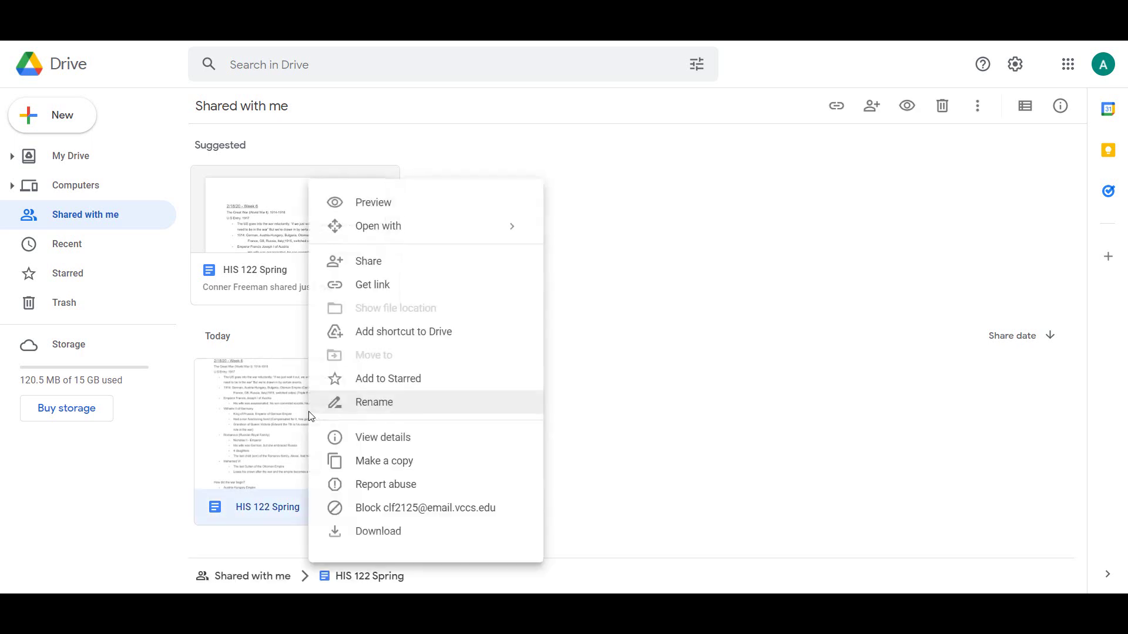
pyautogui.click(347, 379)
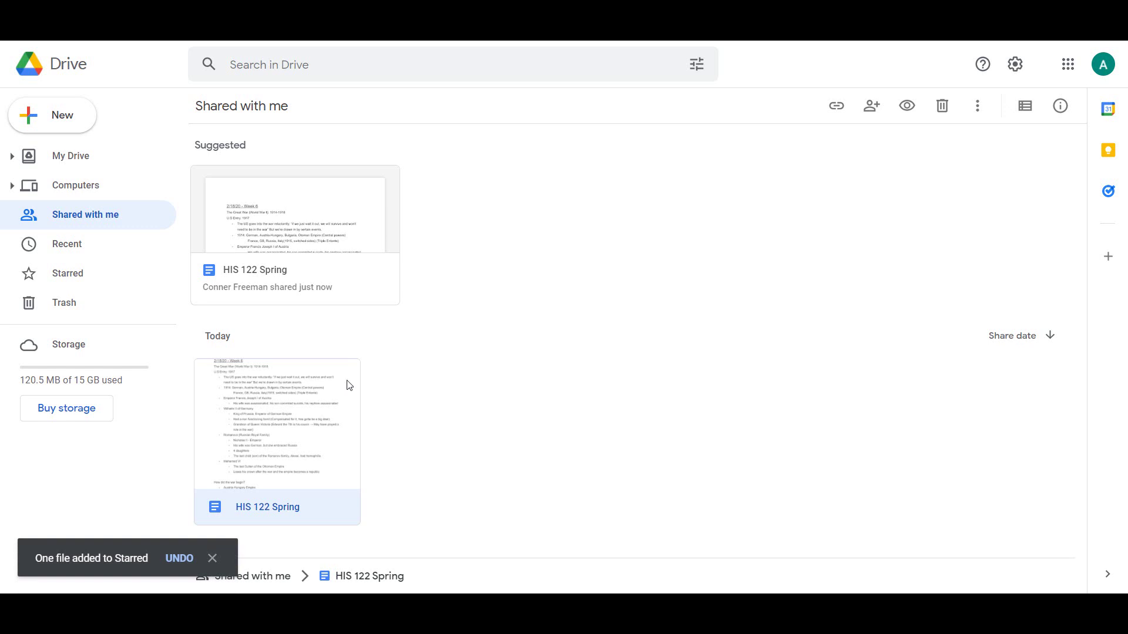
pyautogui.click(156, 286)
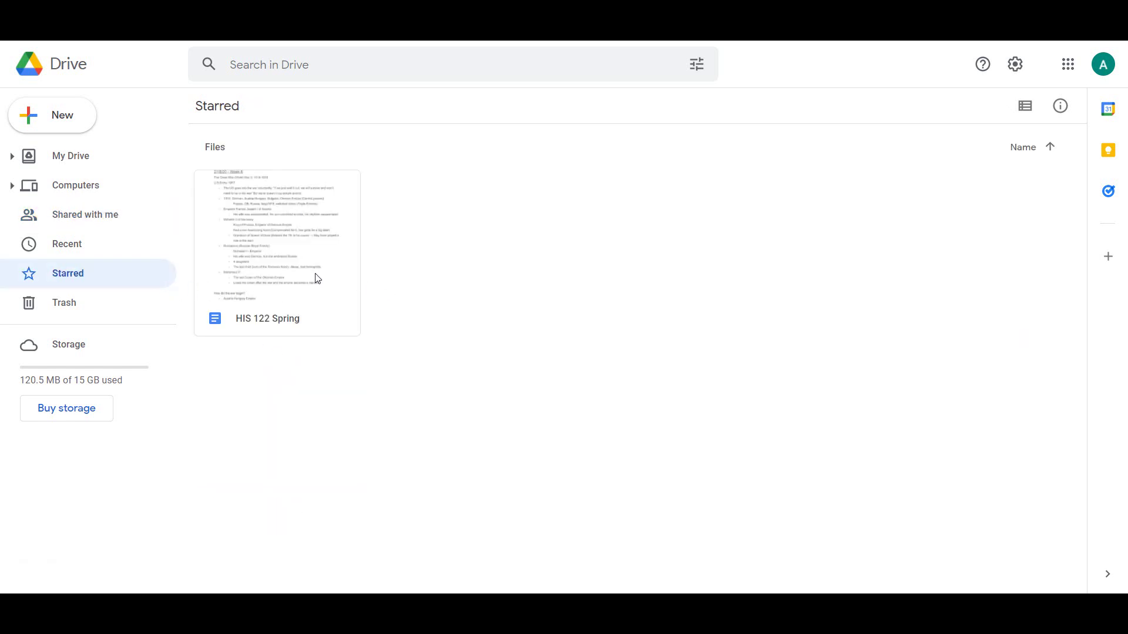
# Move Class presentation.pptx from My Drive to the trash.
pyautogui.click(104, 167)
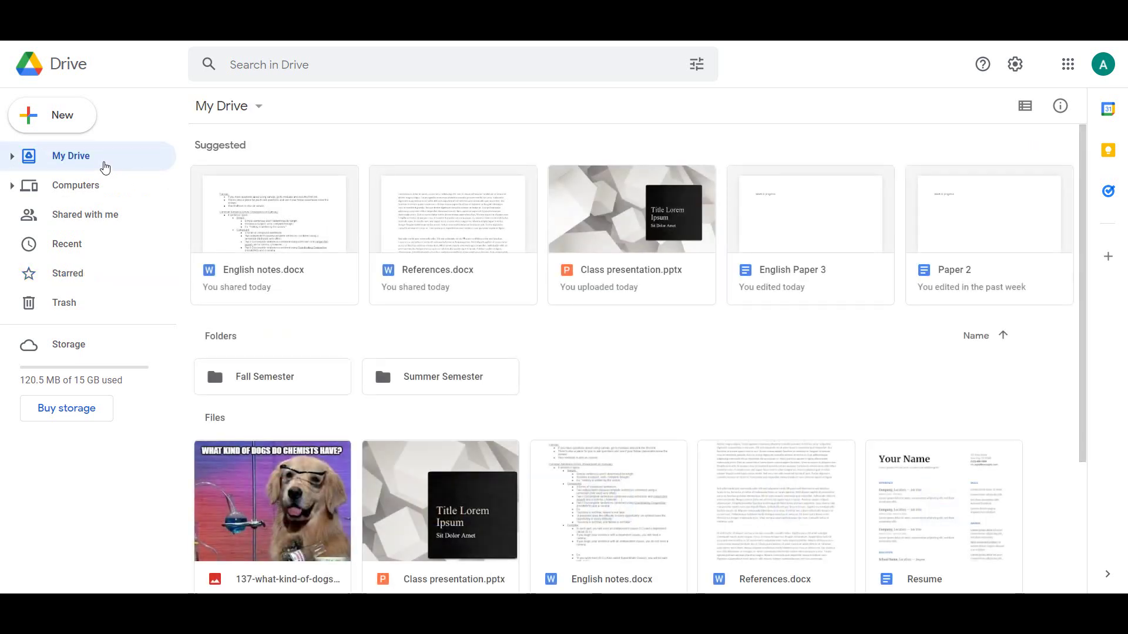
pyautogui.rightClick(446, 483)
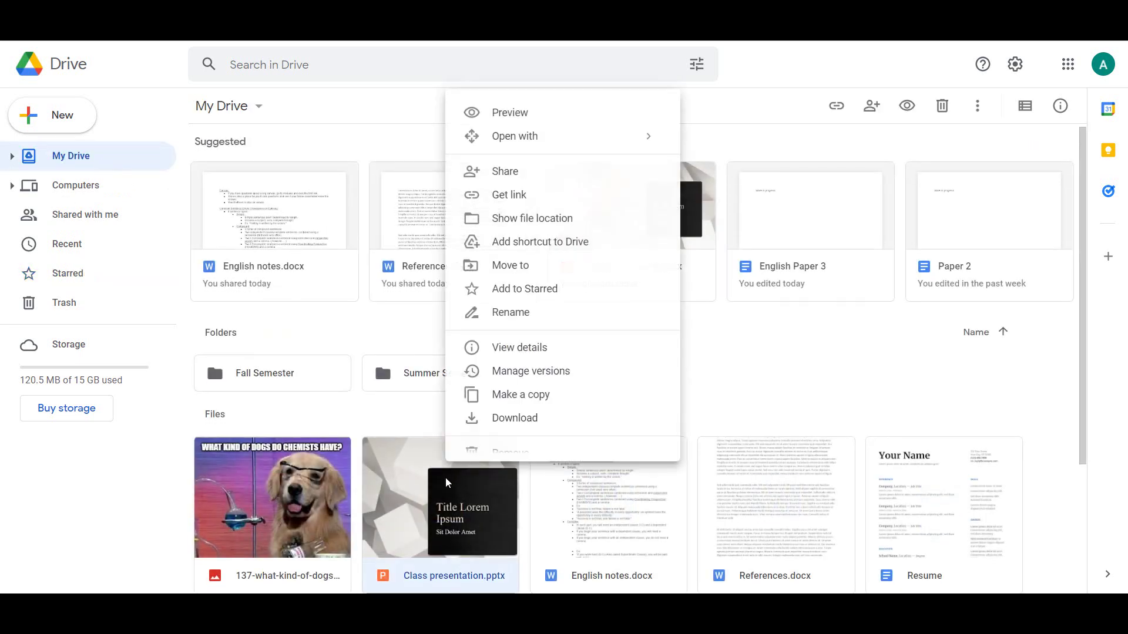
pyautogui.click(510, 455)
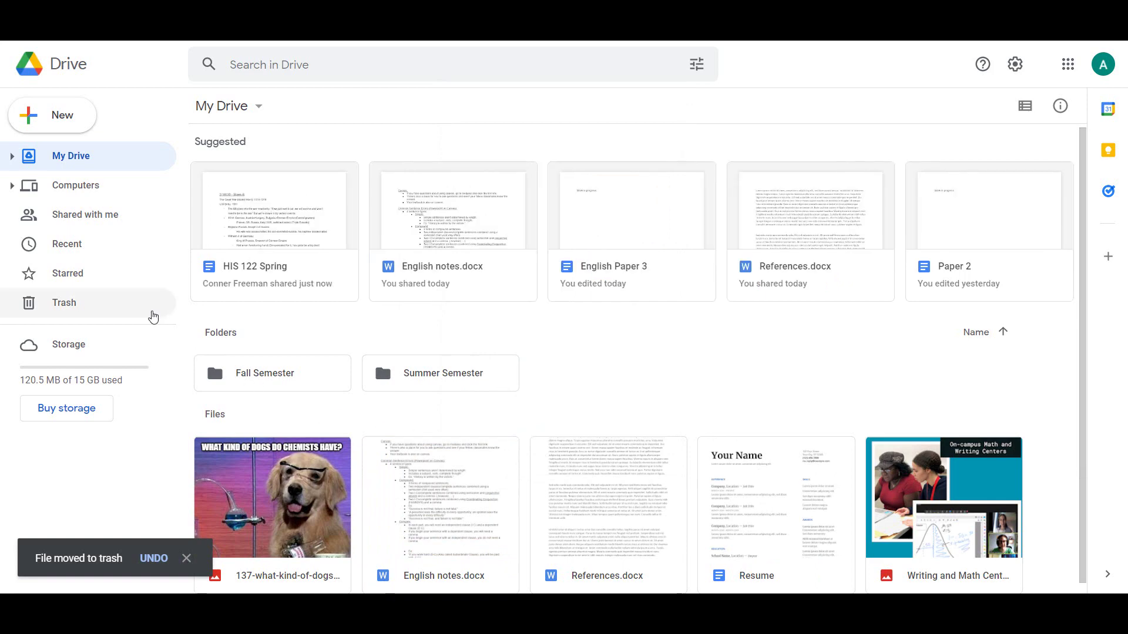
# Restore the trashed Class presentation.pptx from the Trash page.
pyautogui.click(153, 316)
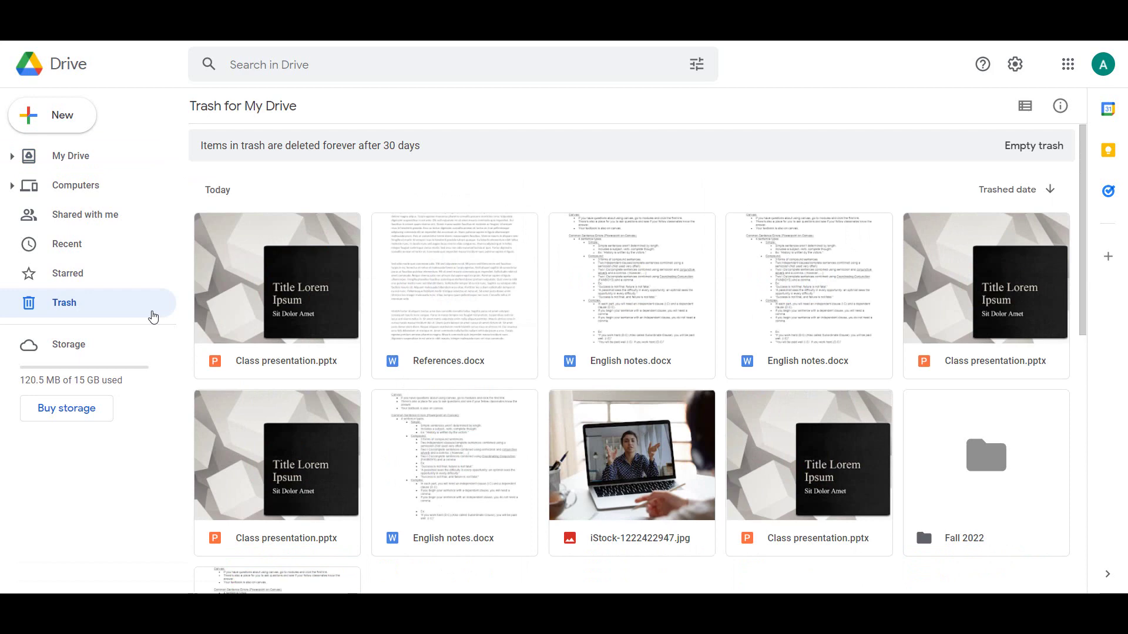
pyautogui.click(256, 313)
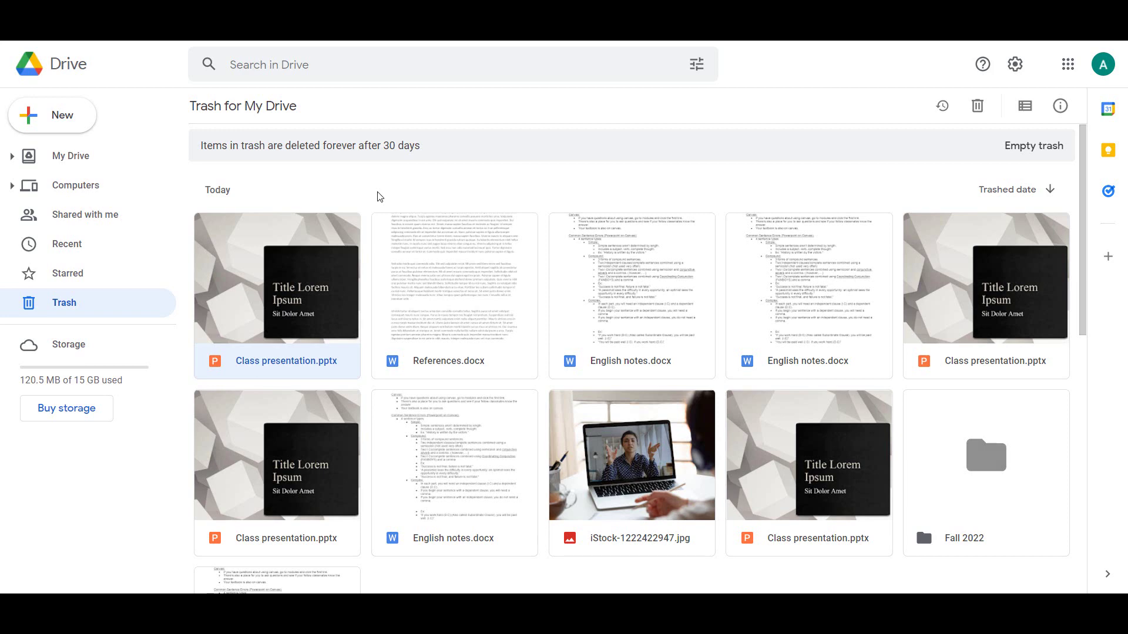
pyautogui.rightClick(334, 249)
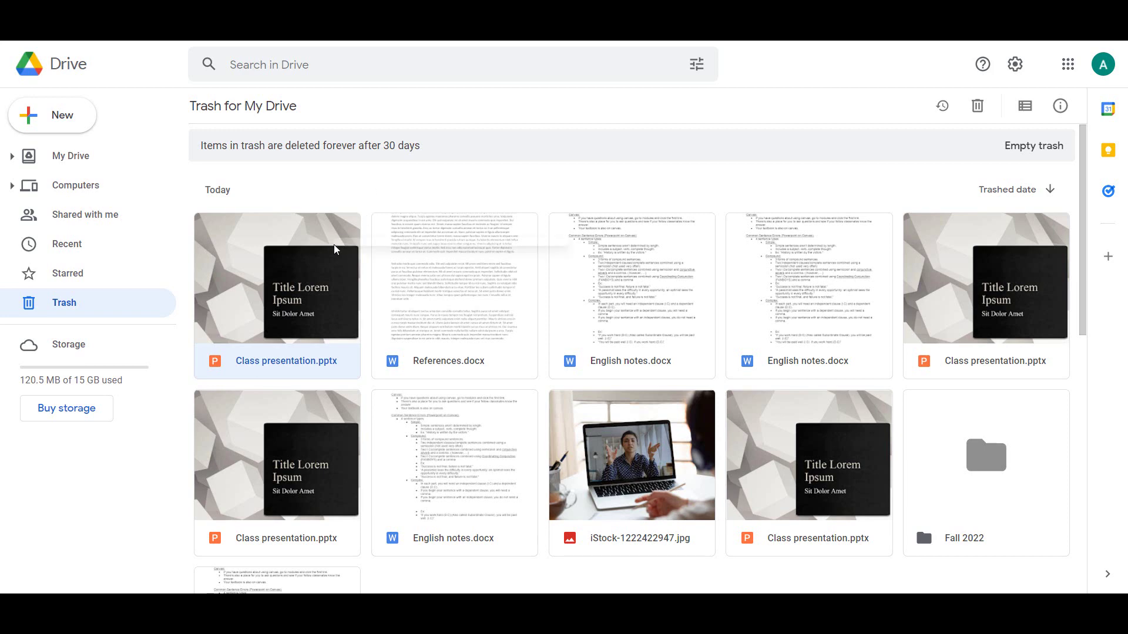
pyautogui.click(476, 272)
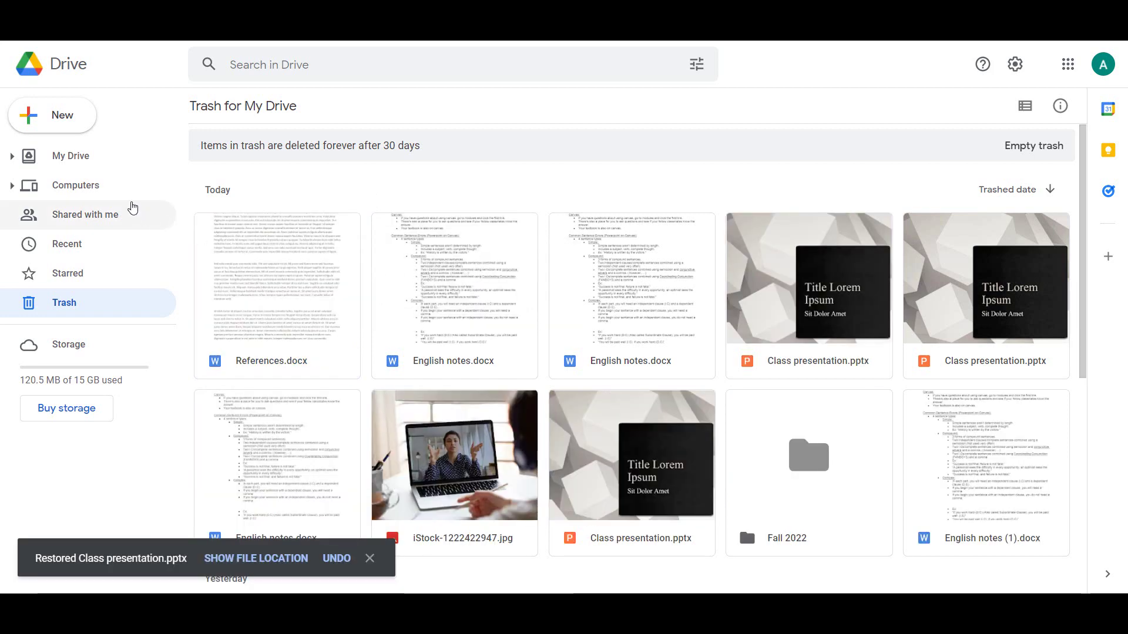
# Go back to My Drive and sign out through the account avatar menu.
pyautogui.click(108, 170)
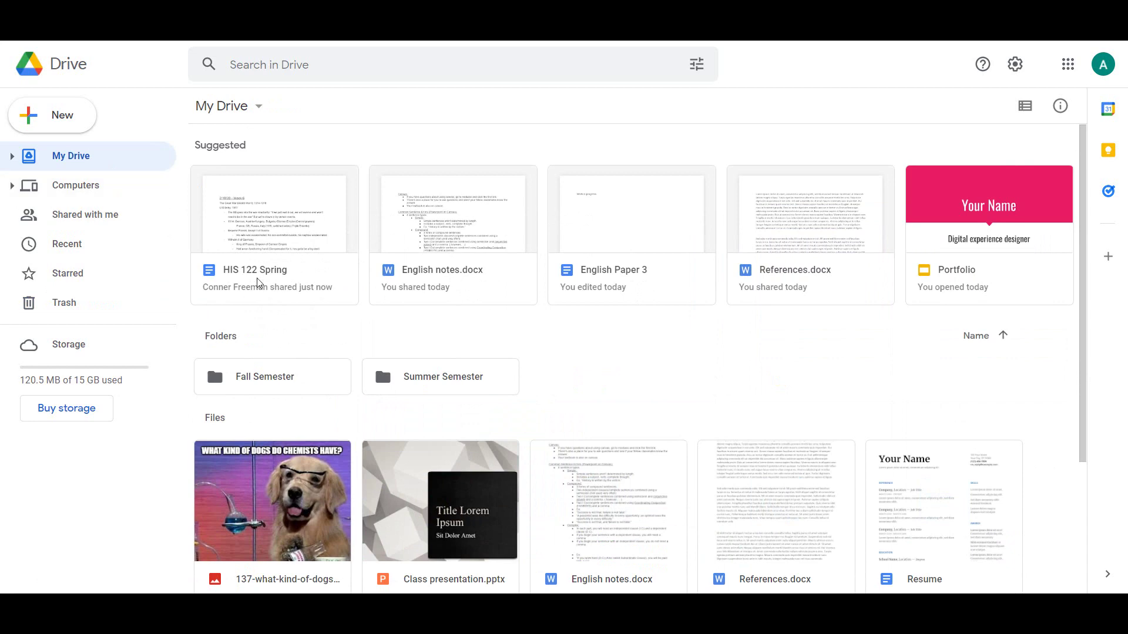
pyautogui.scroll(-1, 377, 404)
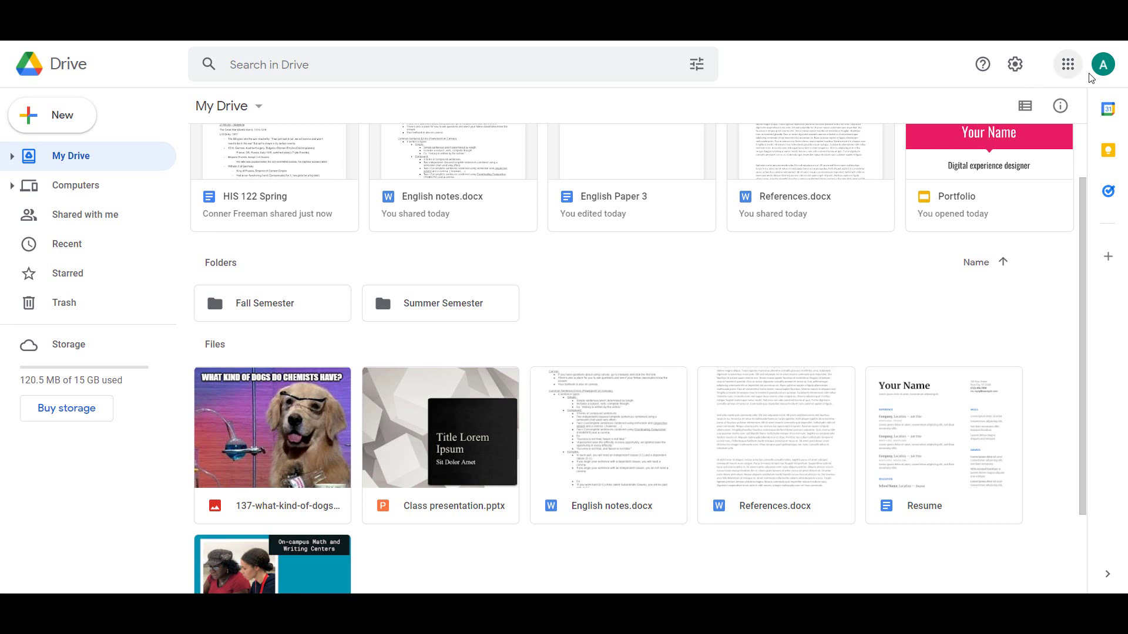
pyautogui.click(1103, 66)
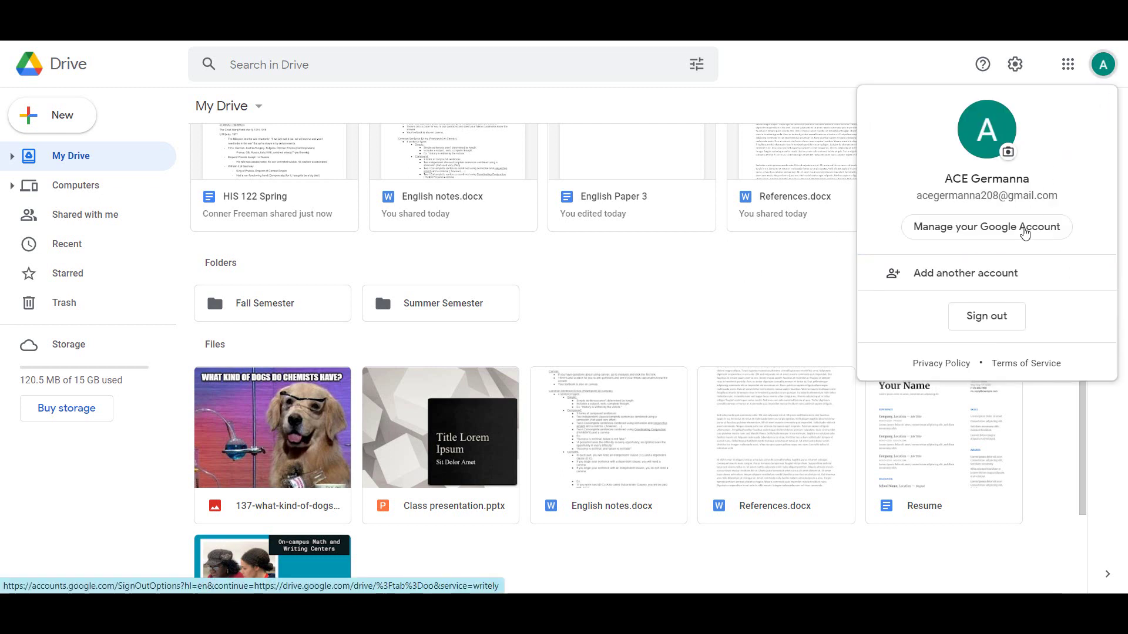
pyautogui.click(990, 319)
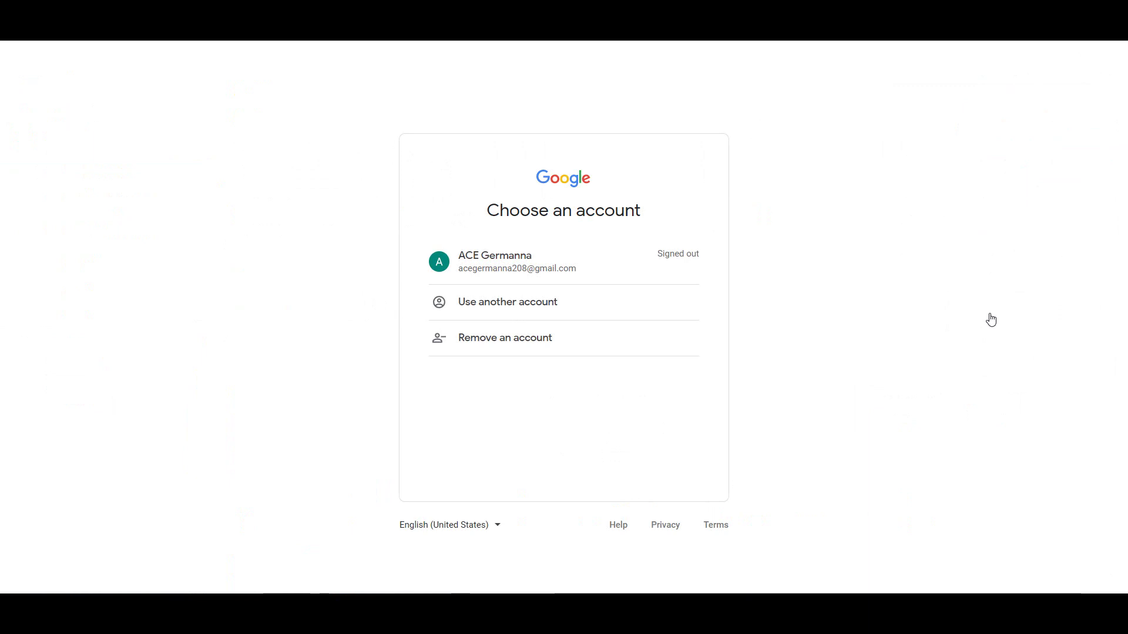